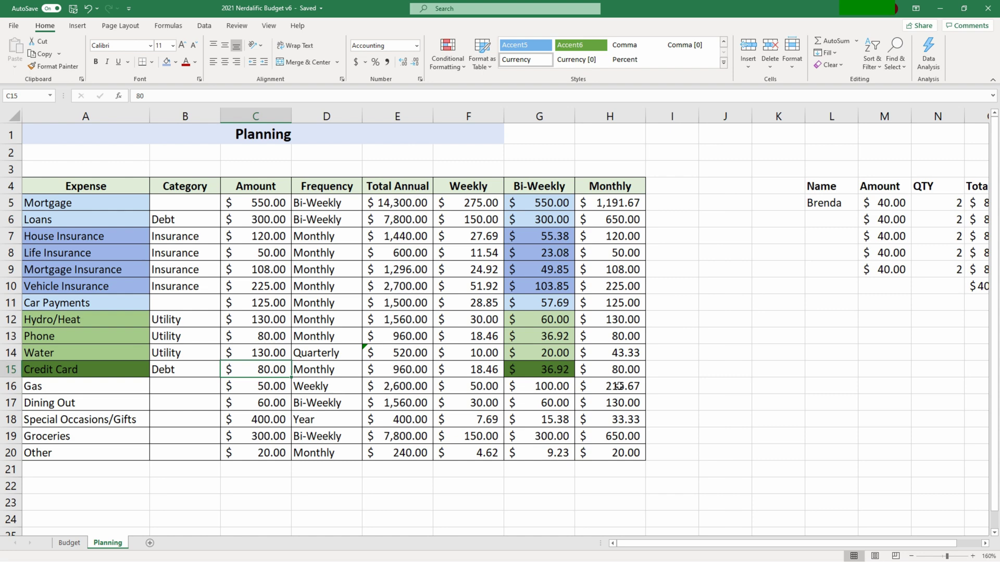
Step: Fill the Gas expense label in the Planning sheet with gold
click(79, 386)
click(176, 62)
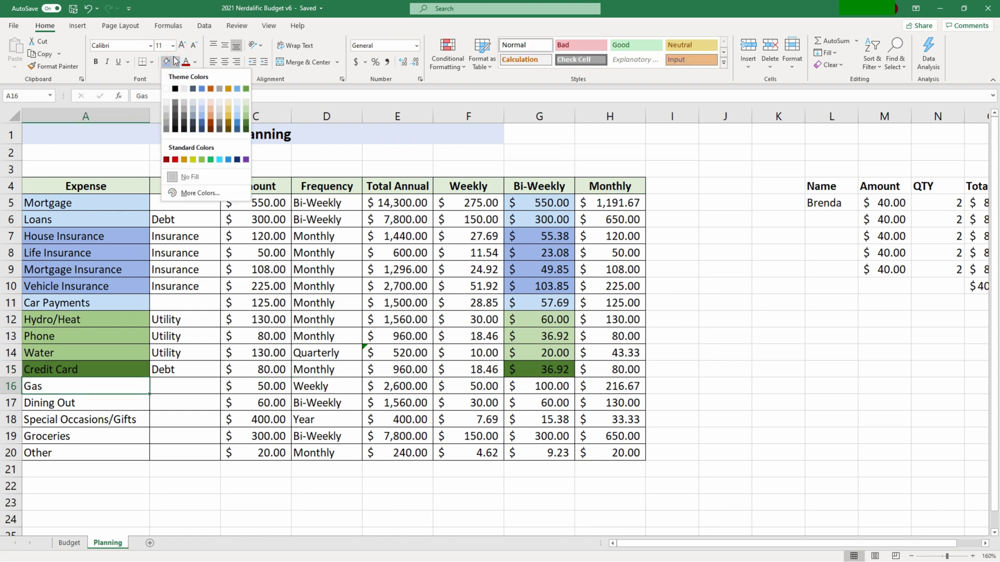
click(227, 114)
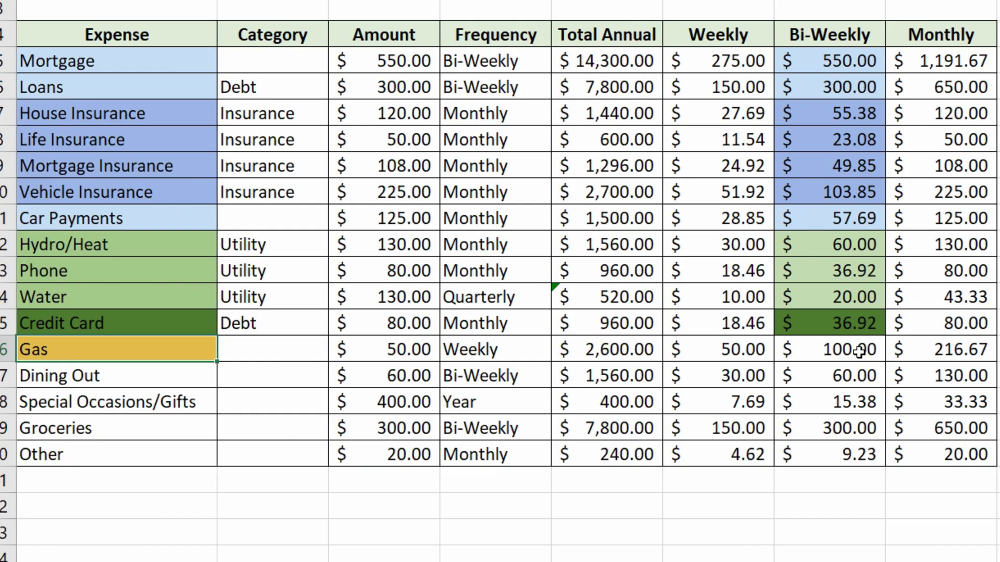
Step: Set the weekly Gas amount in the Planning sheet to 60
click(558, 386)
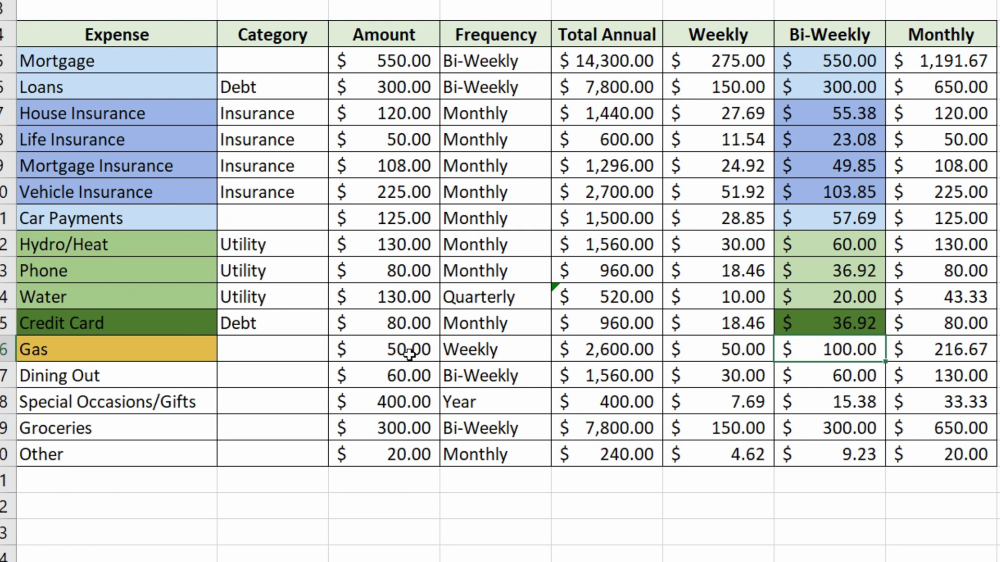
click(409, 354)
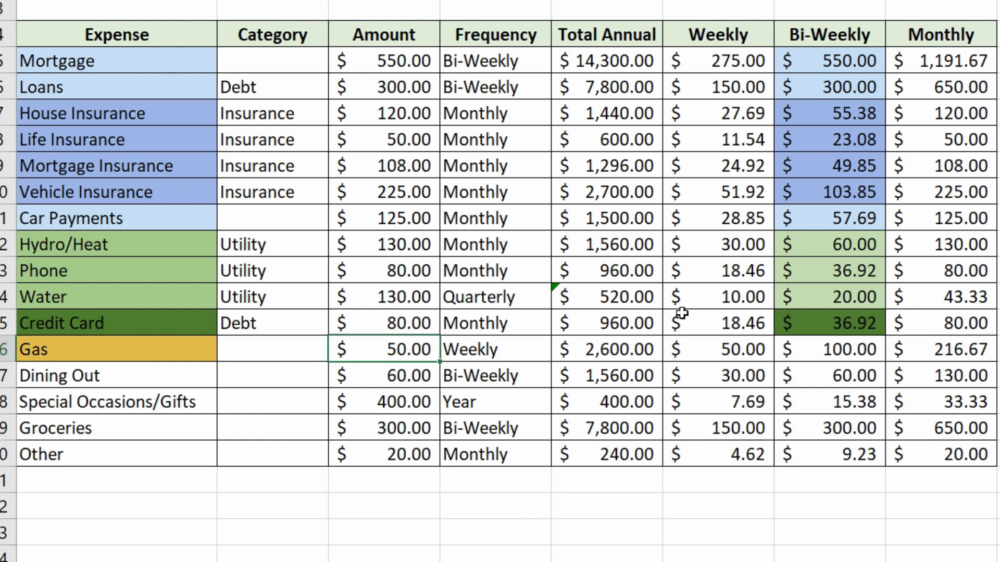
text(60)
key(Return)
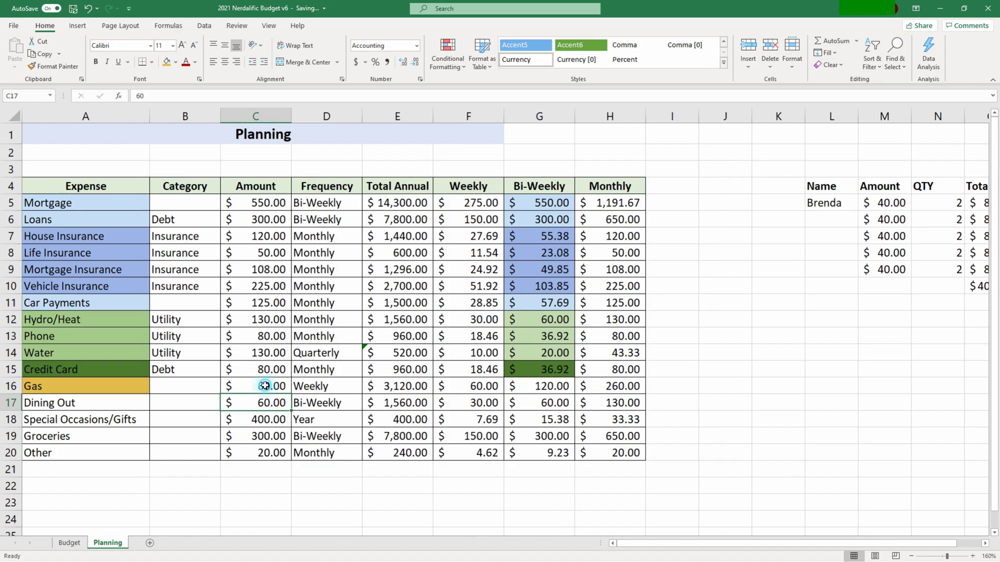
Step: Set the weekly Gas amount to 80 and check its bi-weekly equivalent
key(Up)
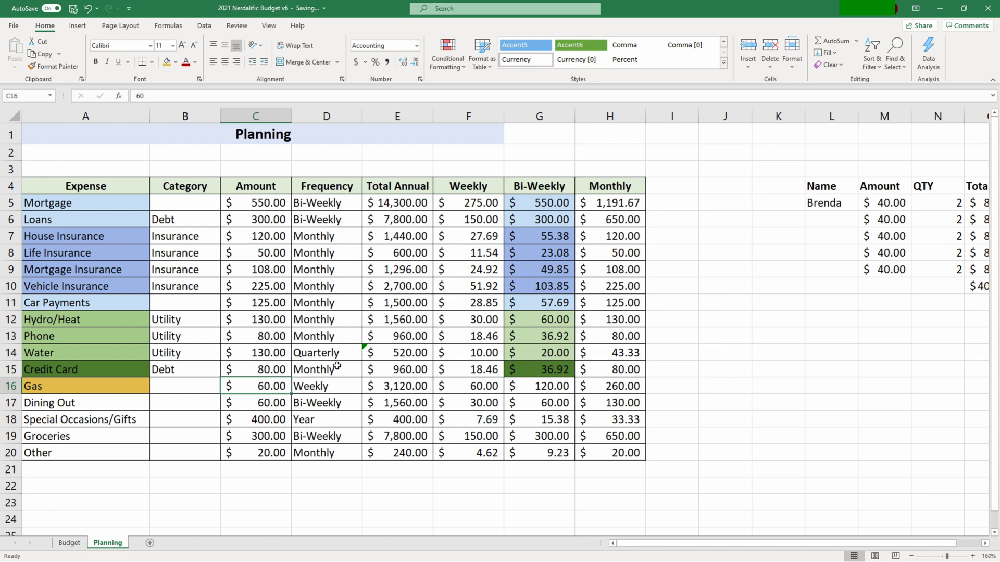
text(80)
key(Return)
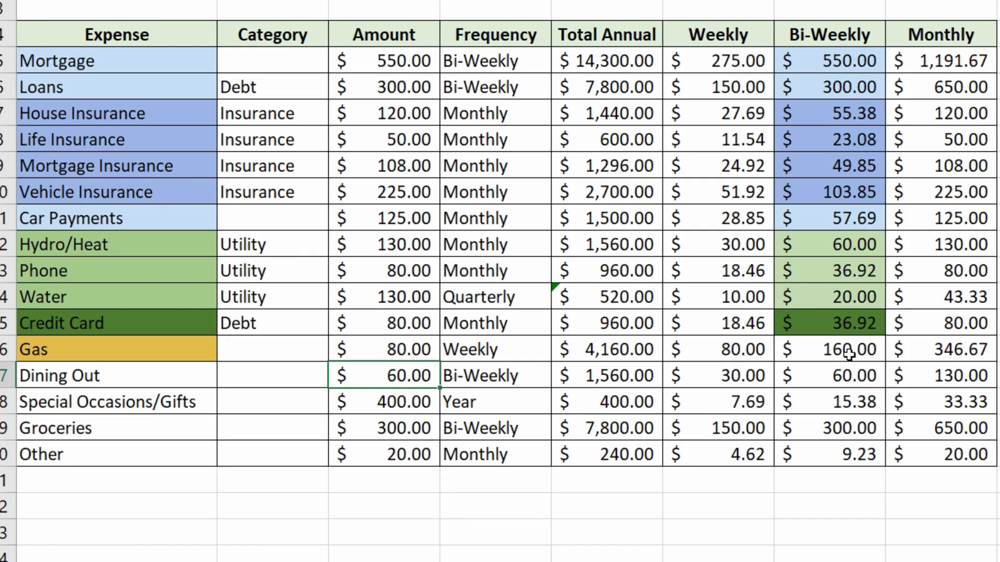
click(849, 354)
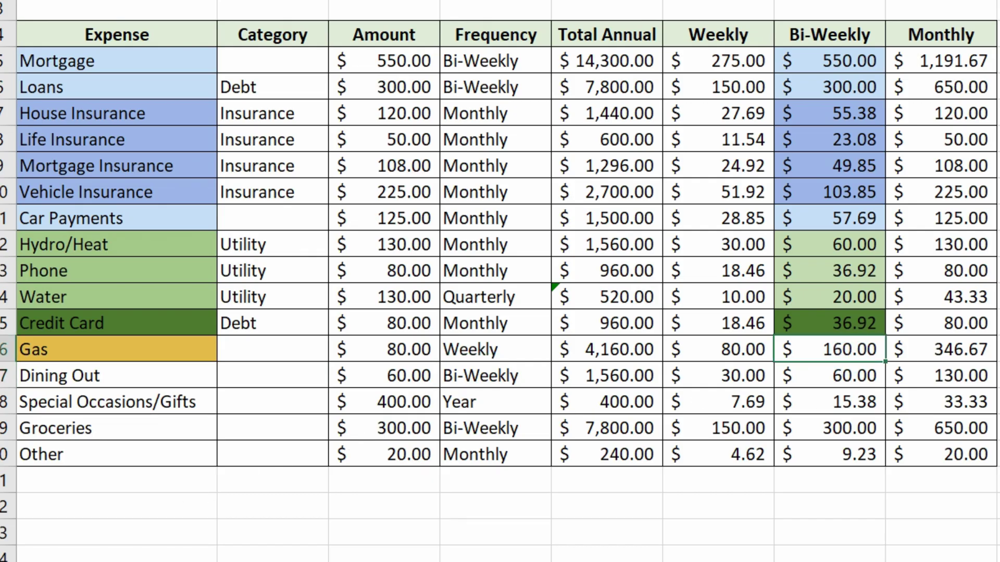
Step: Add a Gas expense label below Credit Card in the Budget sheet and fill it with gold
click(68, 541)
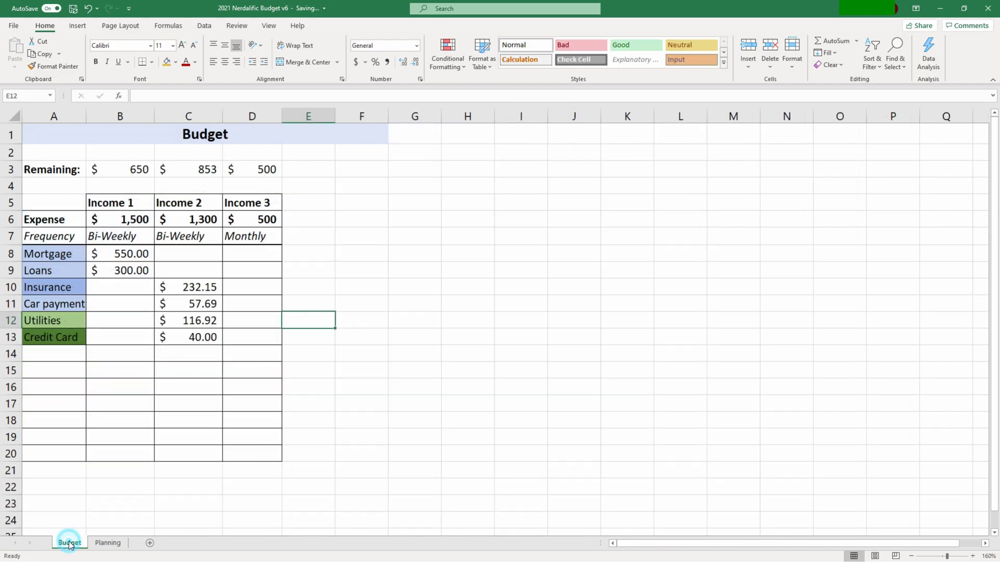
click(65, 353)
text(Gas)
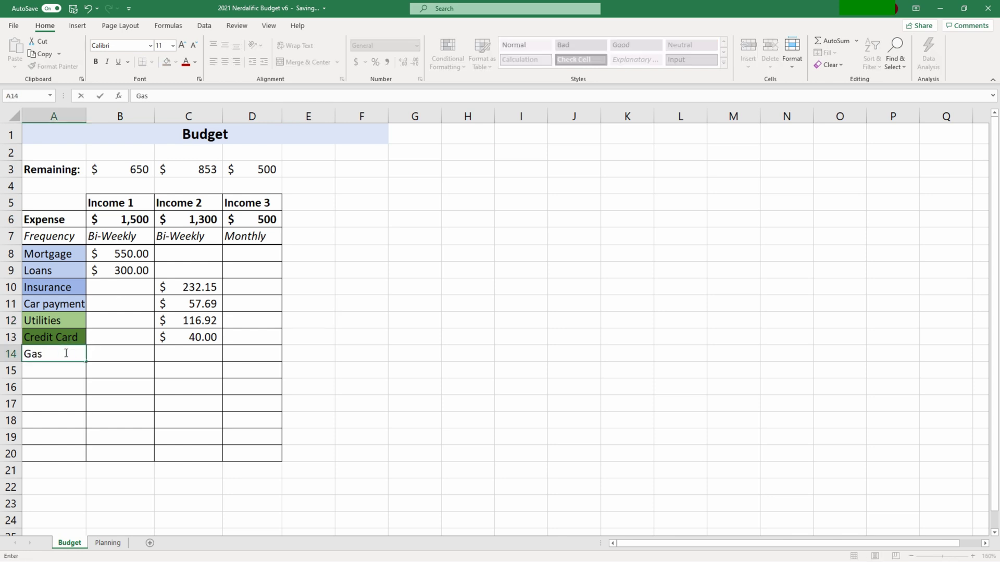
key(Tab)
click(65, 353)
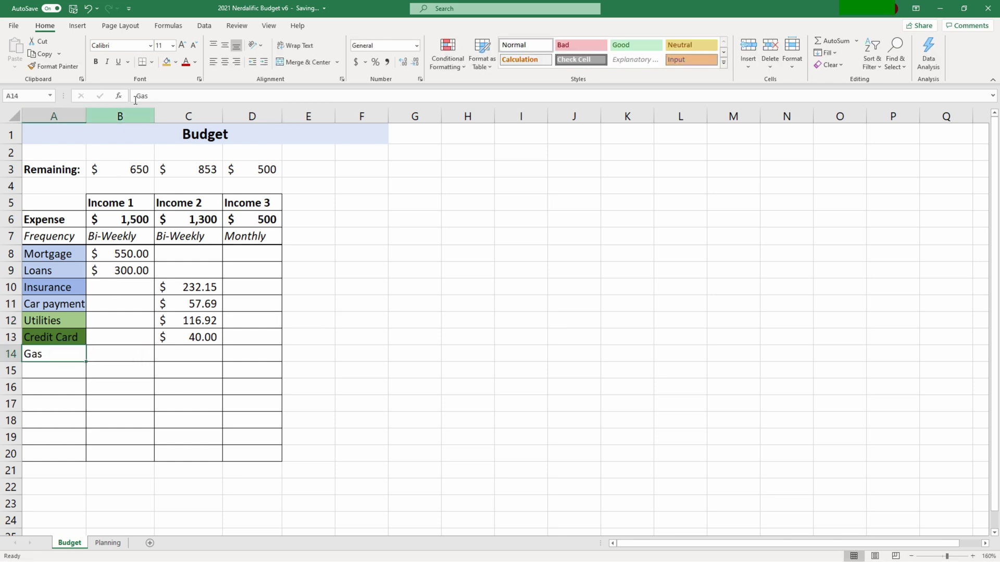
click(167, 61)
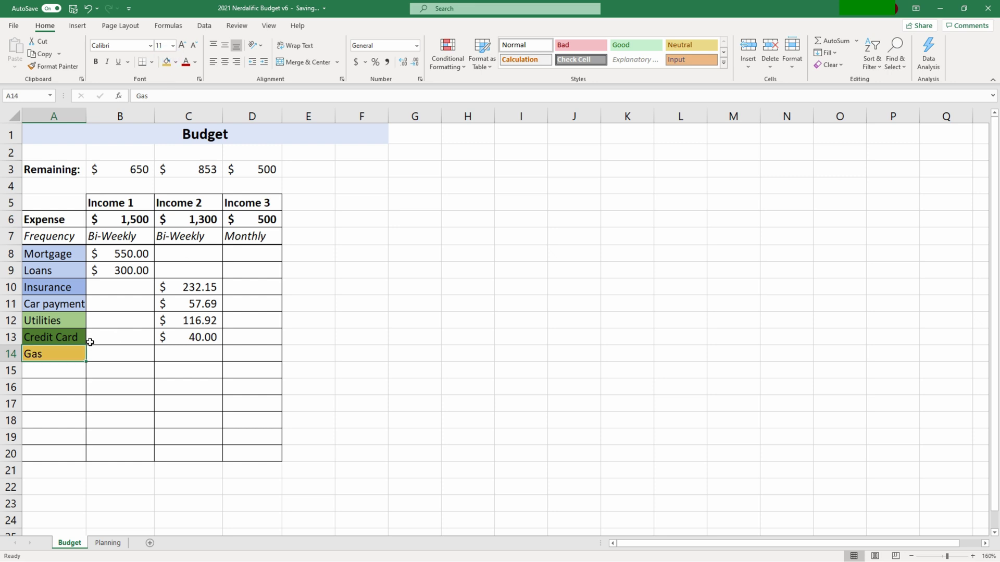
Step: Enter 160 as the Gas expense under Income 1
click(149, 354)
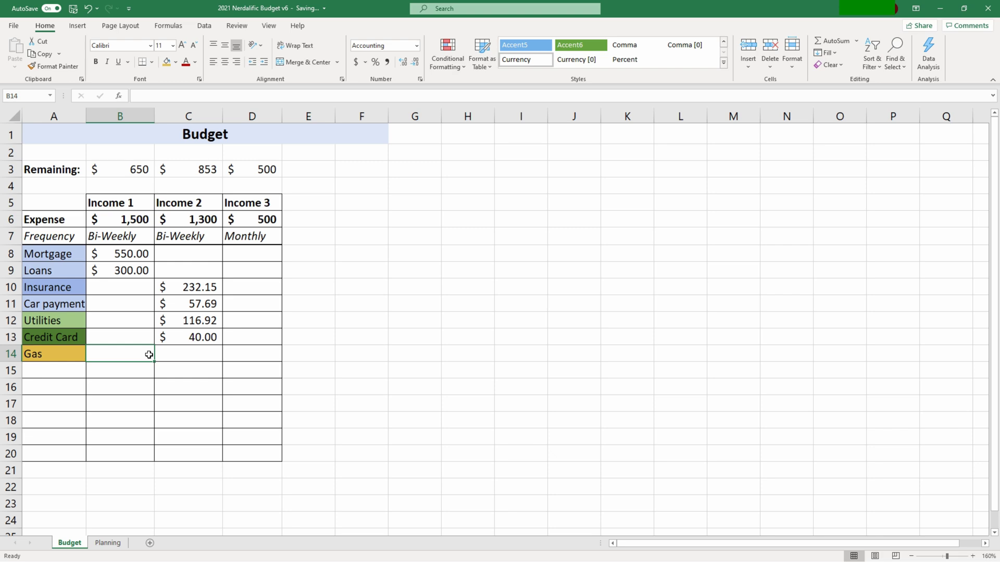
text(160)
key(Return)
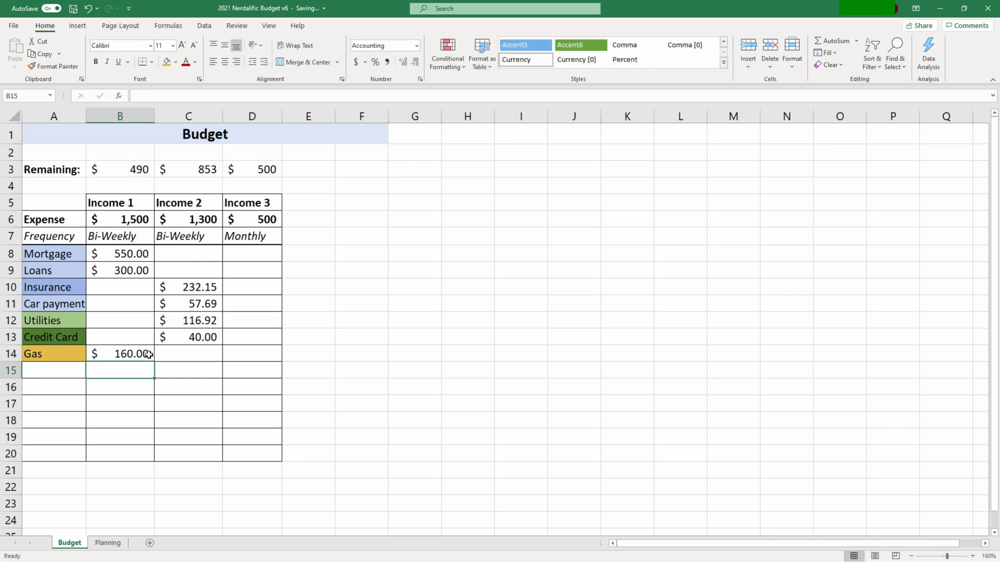
Step: In the Planning sheet, fill the bi-weekly Gas amount and the Groceries label with gold
click(104, 543)
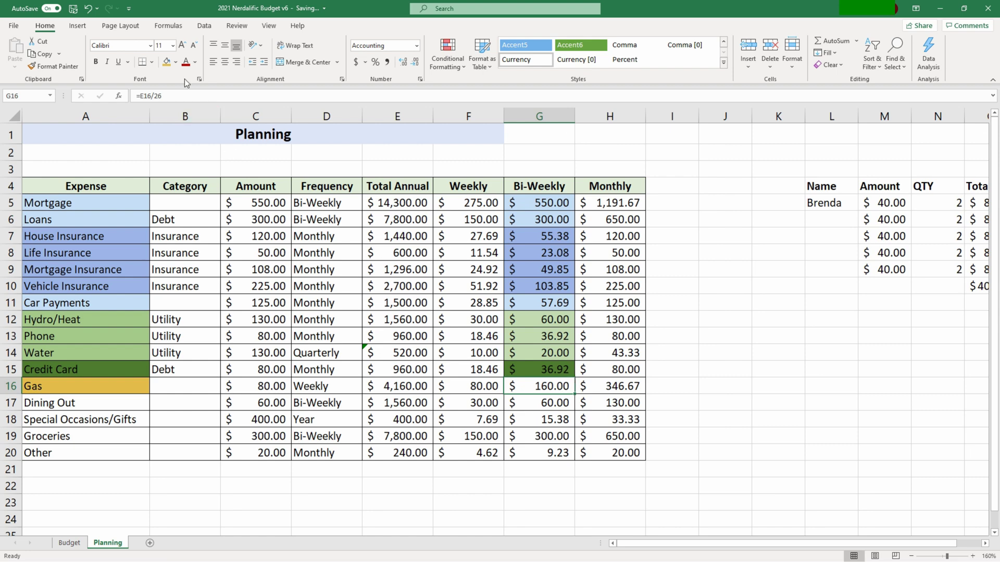
click(167, 62)
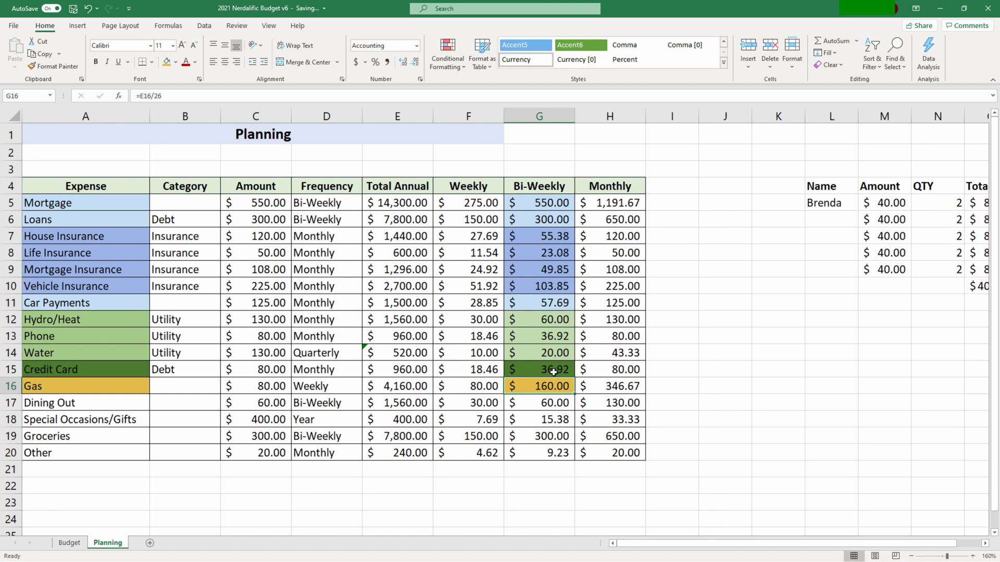
click(94, 436)
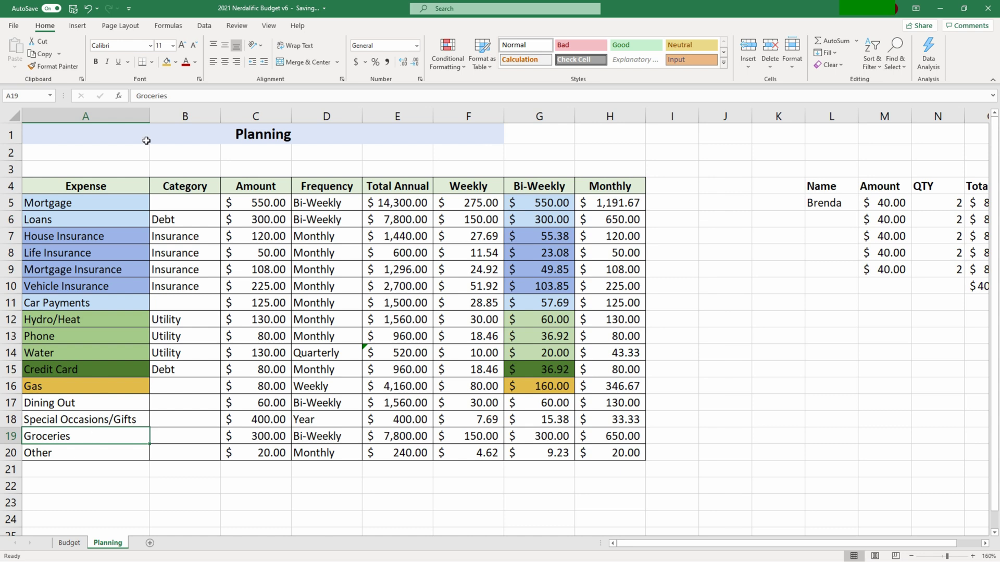
click(166, 61)
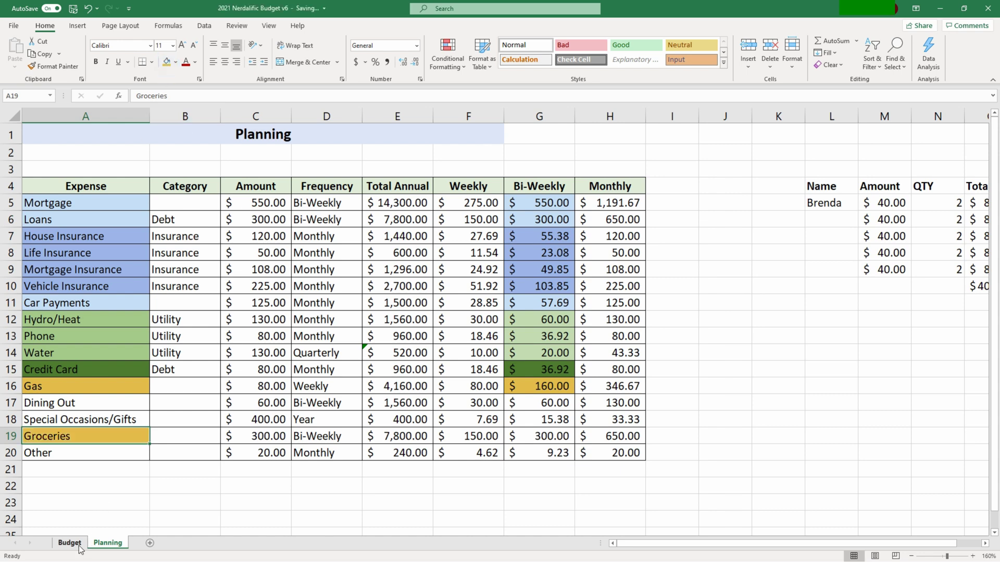
Step: Copy the Groceries label from Planning into the Budget sheet's expense column, directly below Gas
key(ctrl+c)
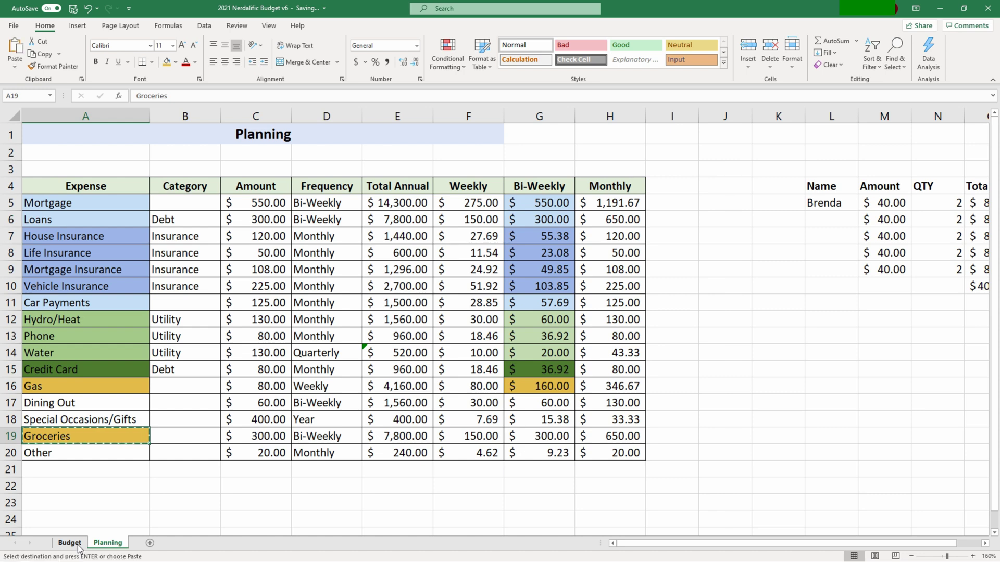
click(73, 544)
click(52, 369)
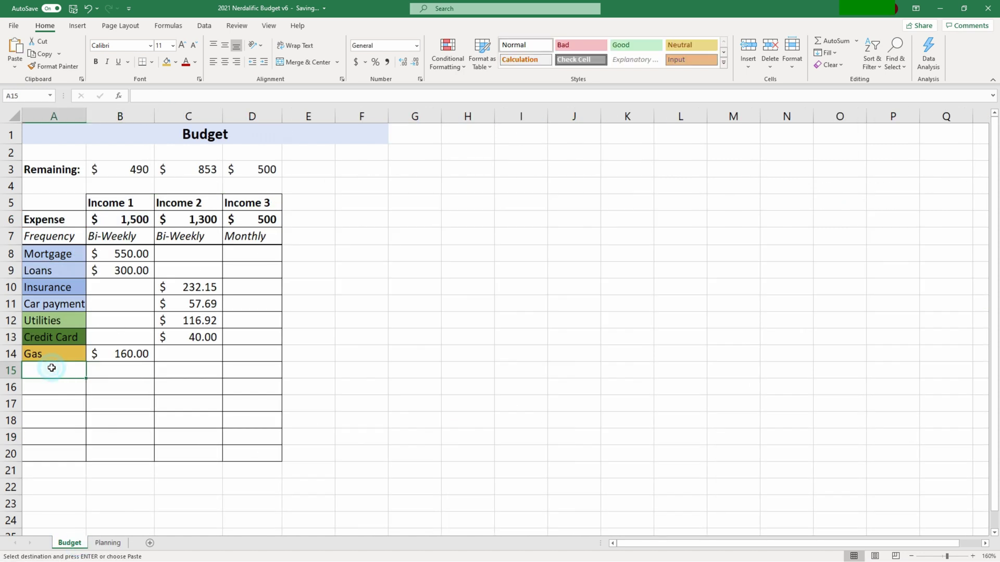
key(ctrl+v)
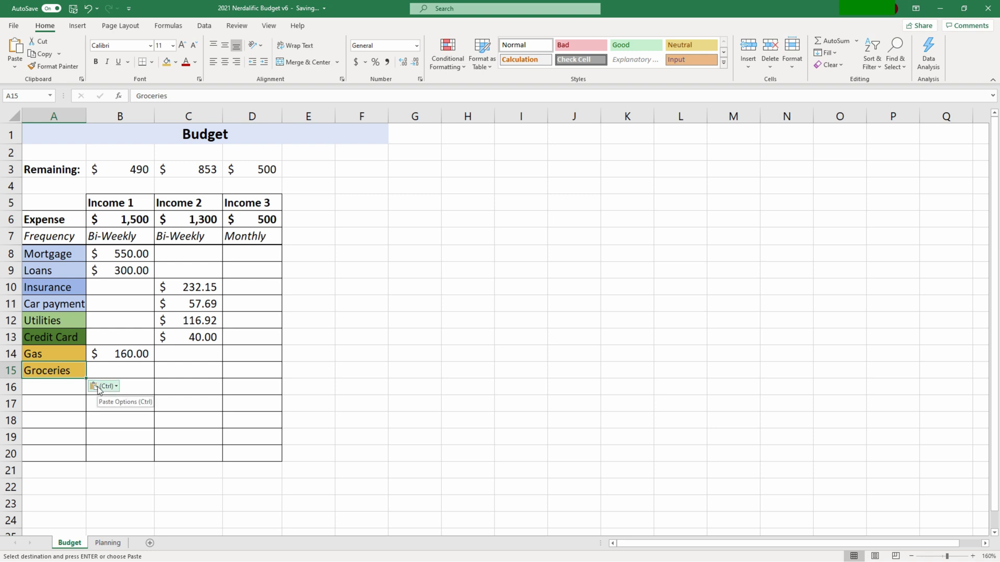
Step: Fill the bi-weekly Groceries amount in the Planning sheet with gold
click(121, 543)
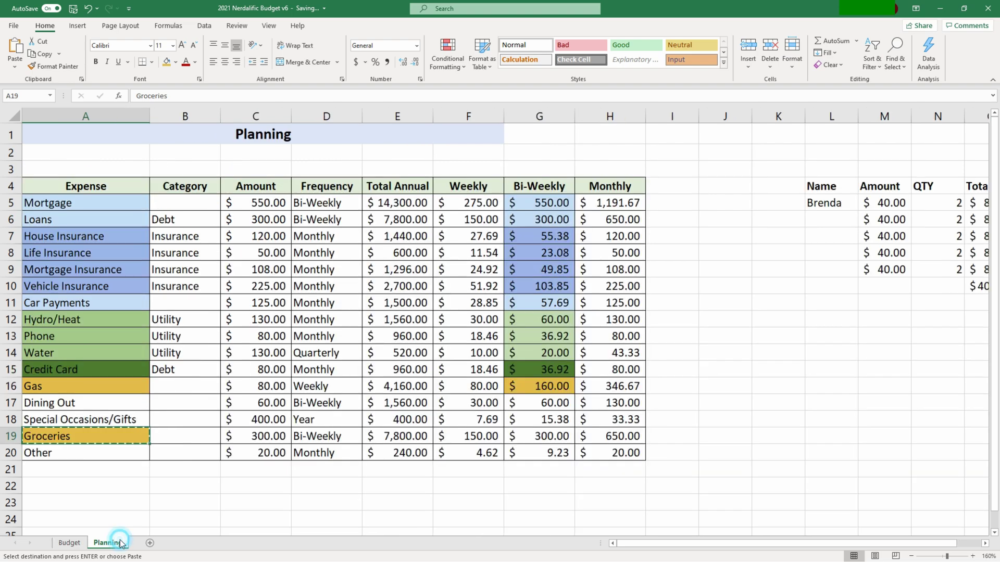
click(538, 436)
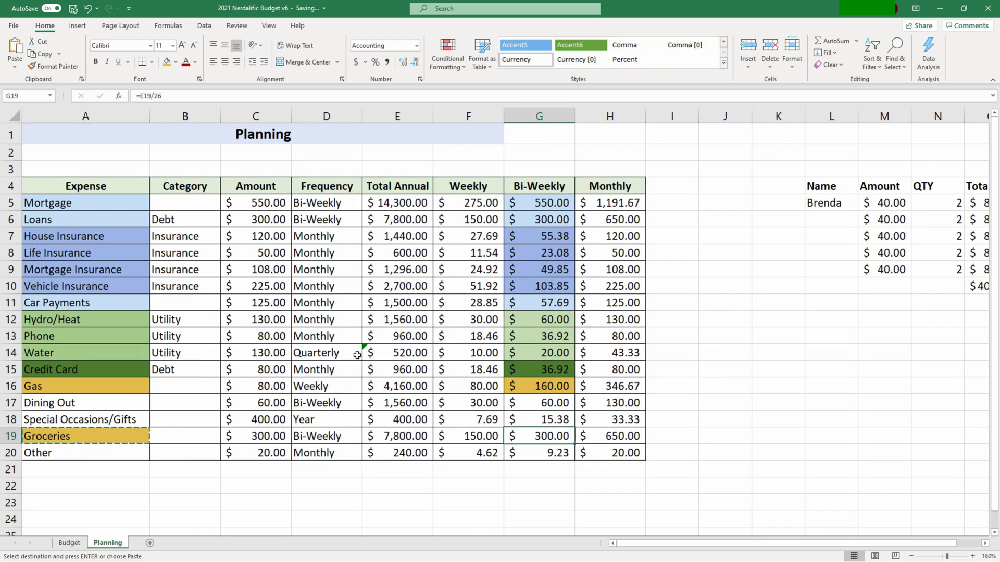
click(166, 62)
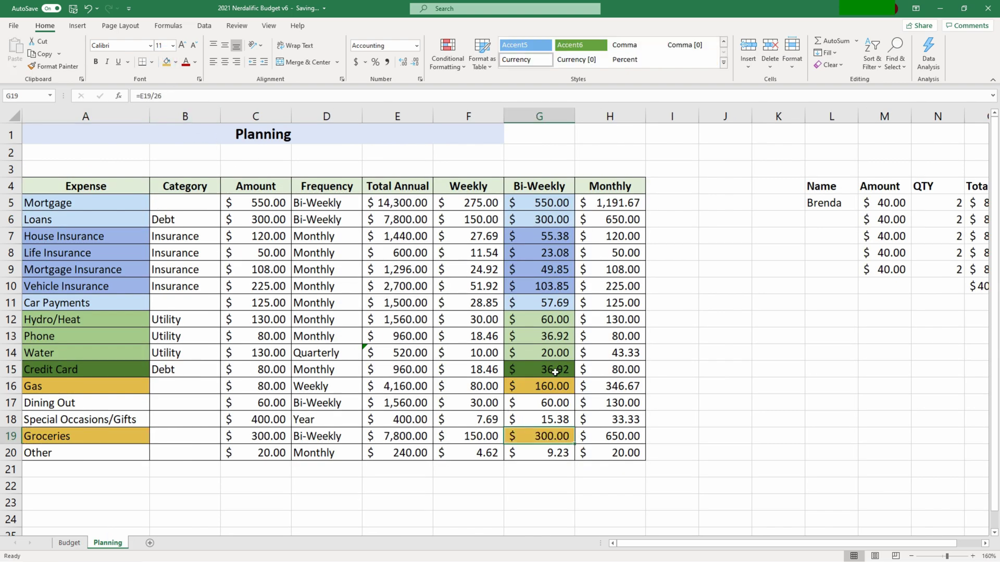
Step: Copy the bi-weekly Groceries amount into the Budget sheet's Groceries row under Income 2, pasted as a value only
key(ctrl+c)
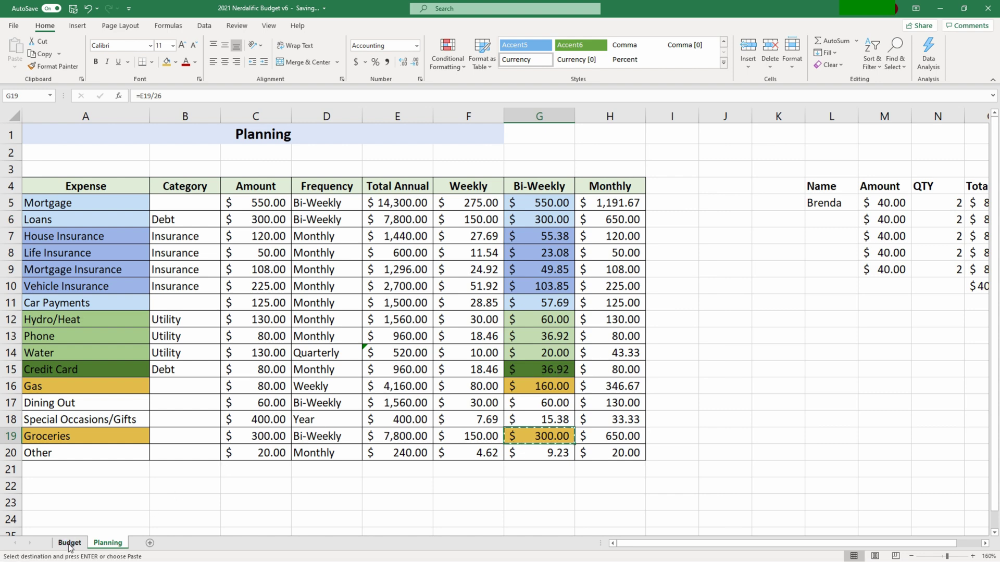
click(69, 544)
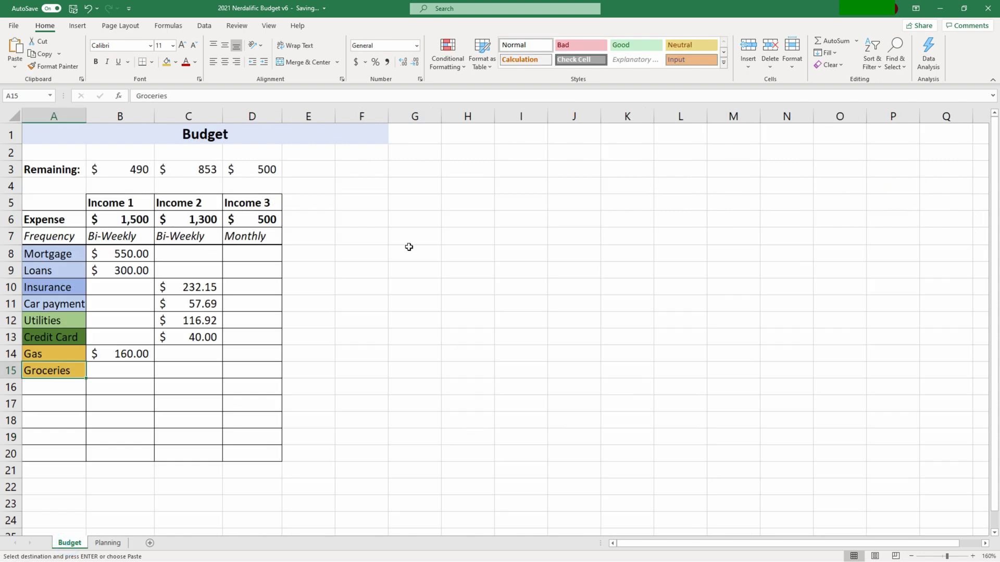
right_click(186, 370)
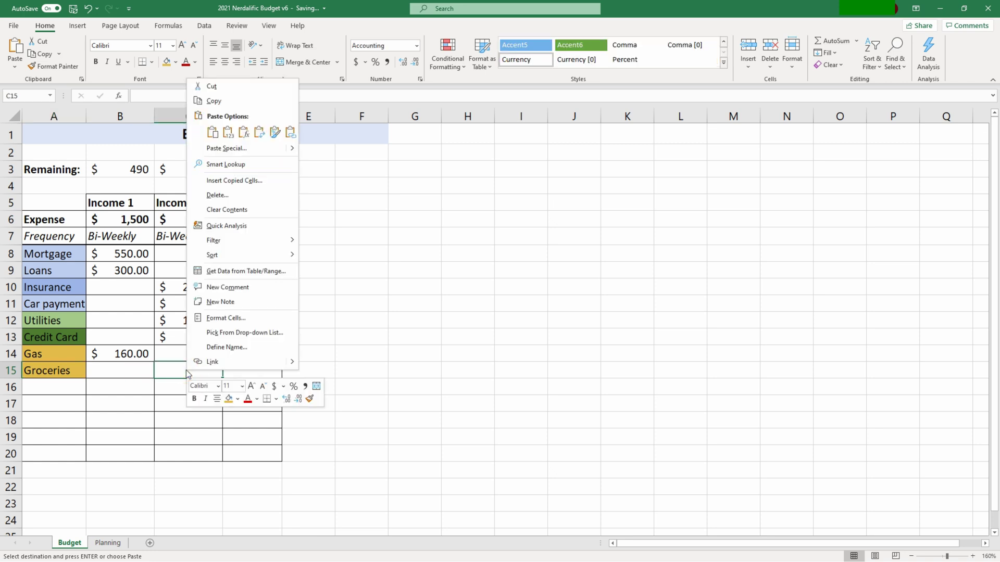
click(187, 371)
right_click(186, 370)
click(223, 133)
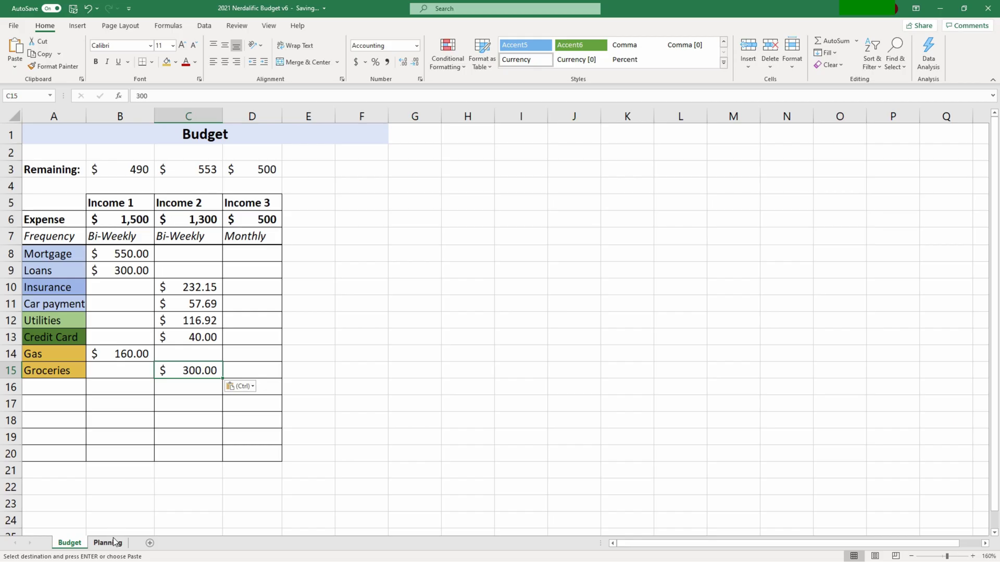
Step: Fill the Dining Out label in the Planning sheet with light orange
click(112, 542)
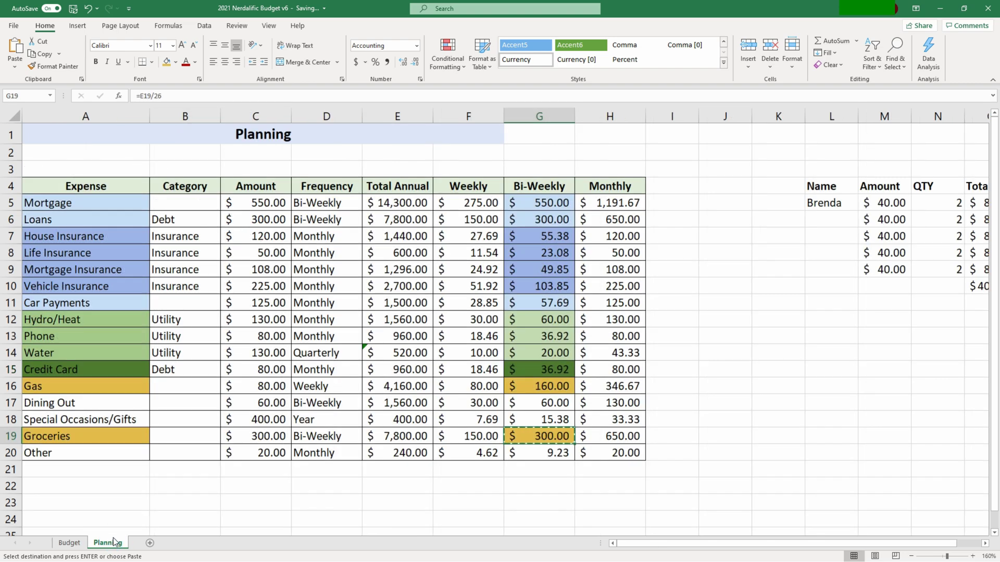
click(608, 406)
click(87, 406)
click(176, 62)
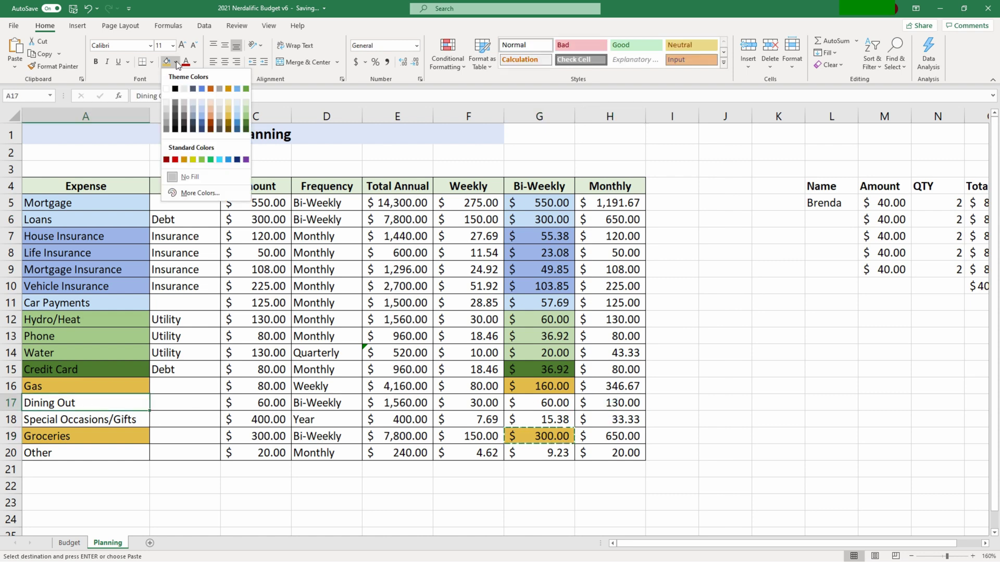
click(211, 118)
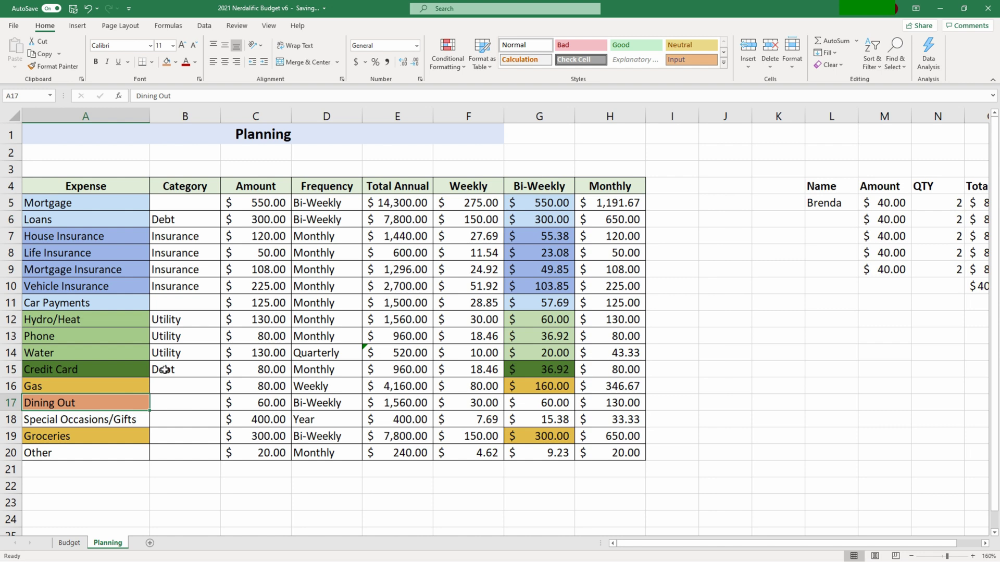
Step: Copy the Dining Out label from Planning into the Budget sheet's expense column, directly below Groceries
key(ctrl+c)
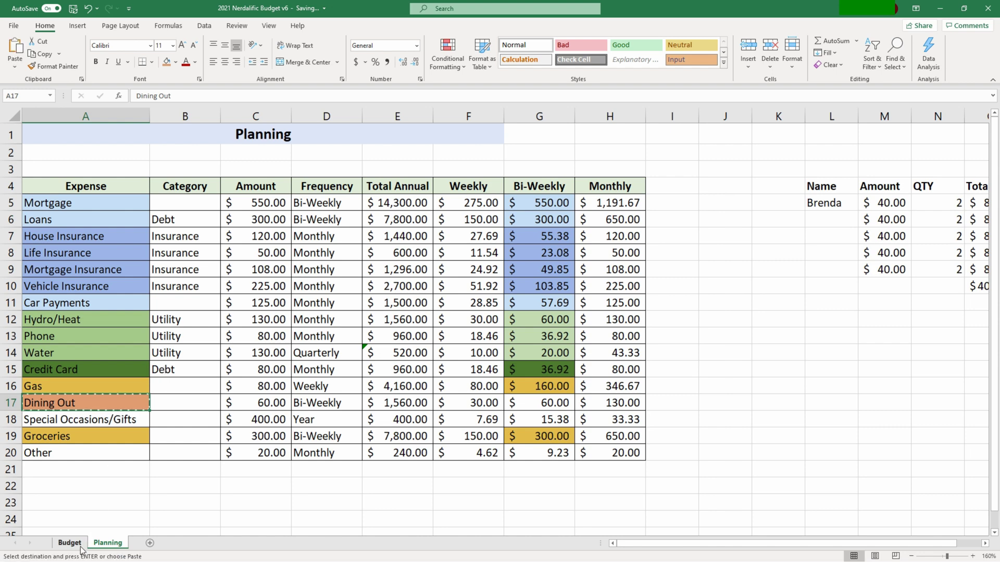
click(72, 542)
click(73, 383)
key(ctrl+v)
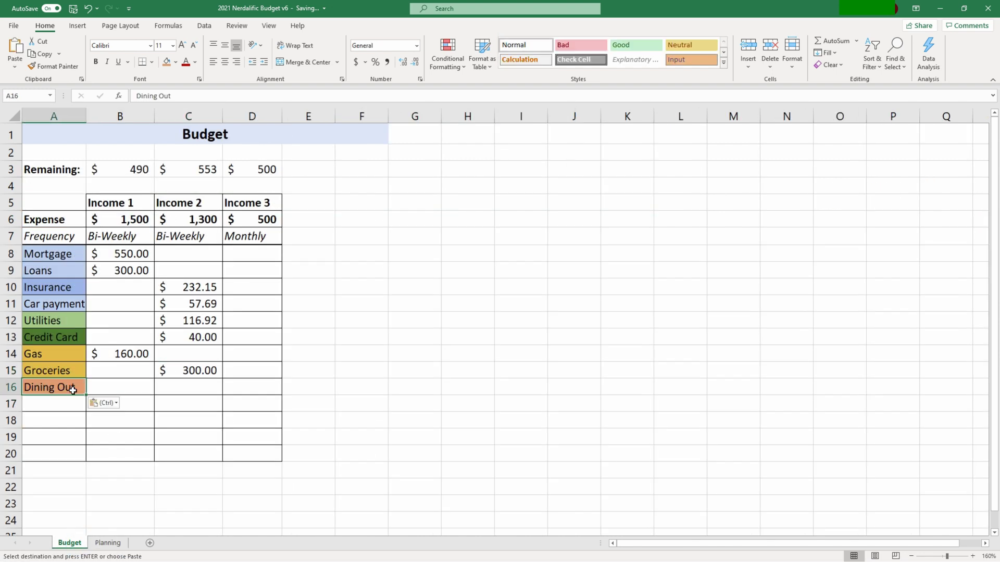
Step: Apply a thick border line along the outer edge between the Total Annual and Weekly columns in the Planning sheet's expense table
click(108, 542)
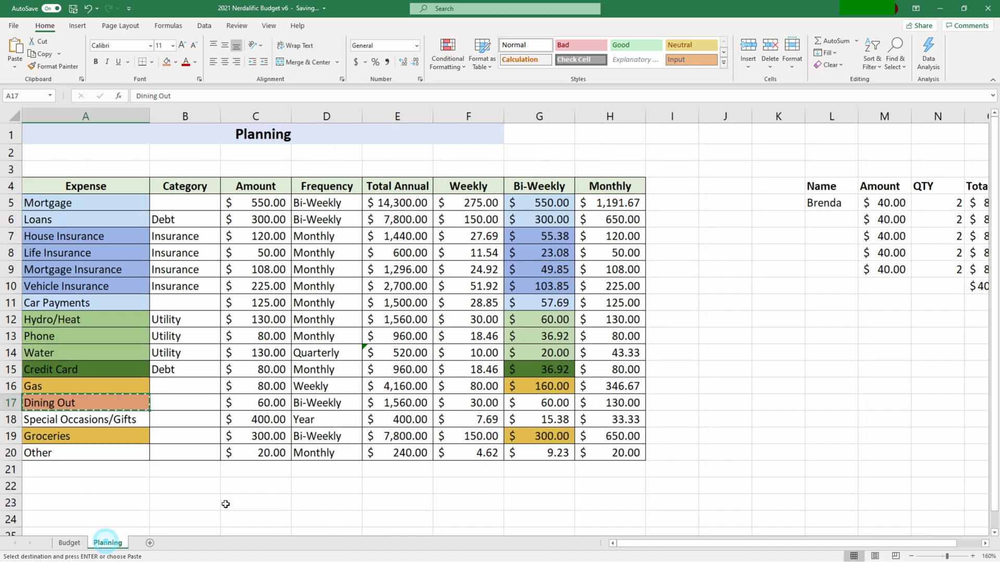
click(585, 410)
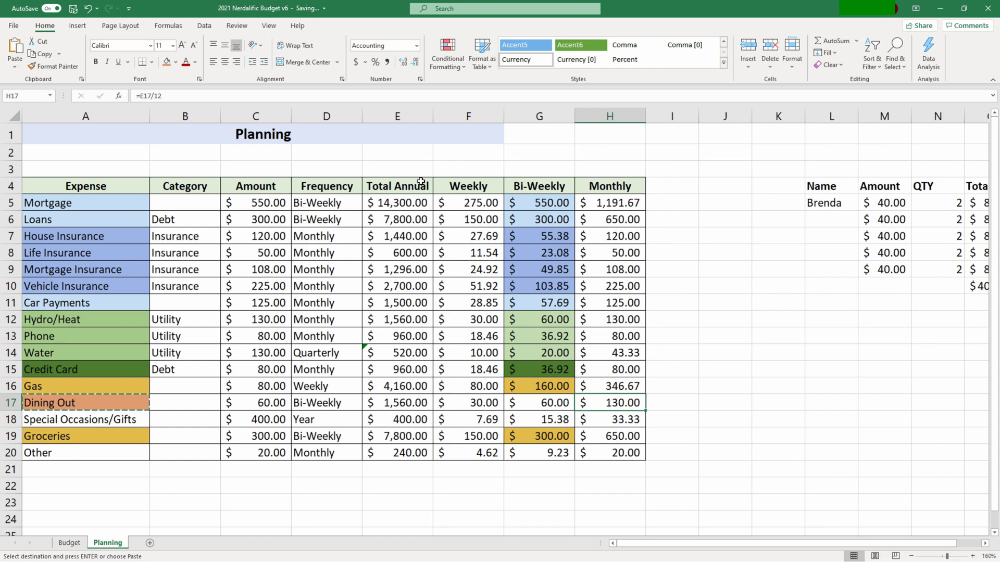
drag(421, 182, 406, 452)
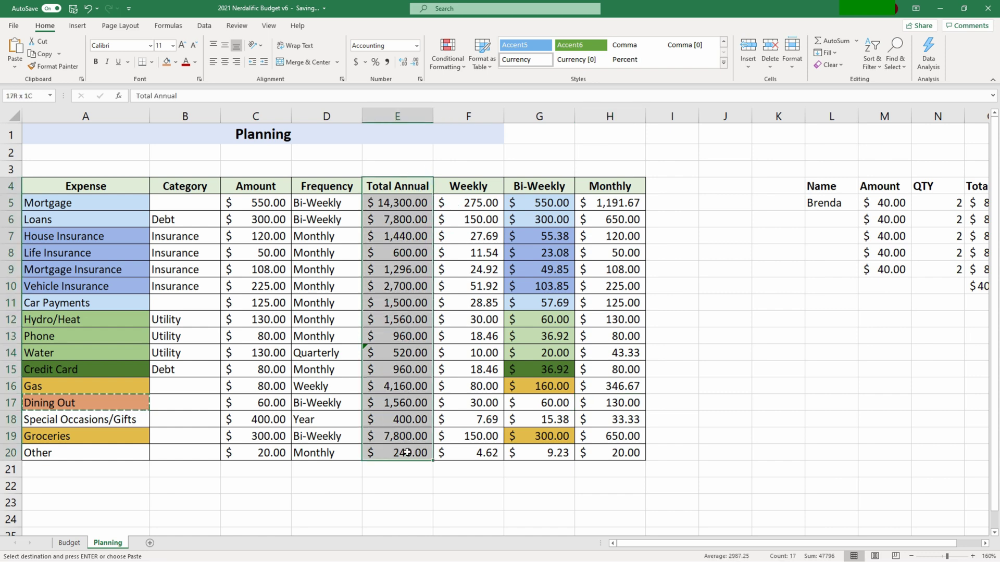
click(154, 63)
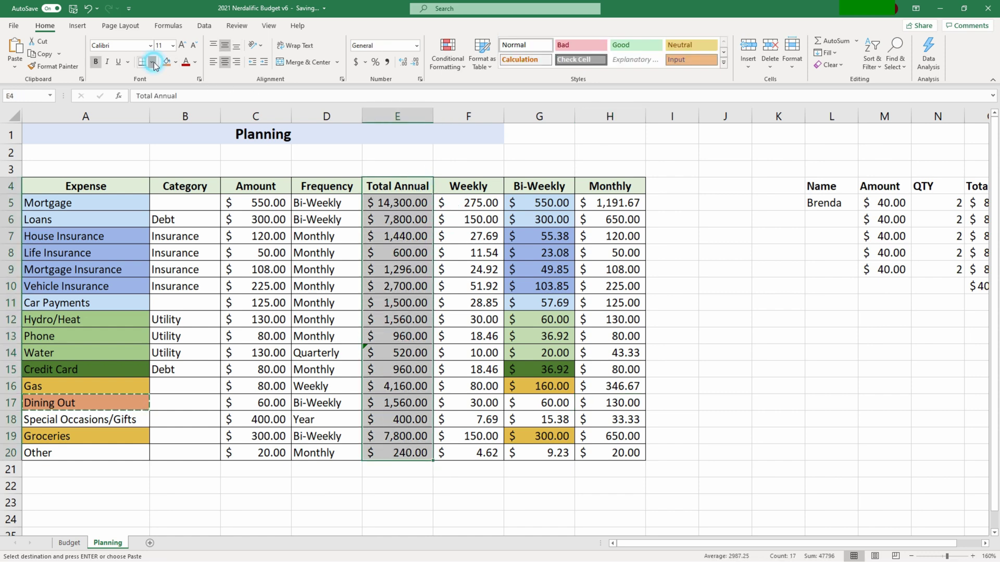
click(153, 62)
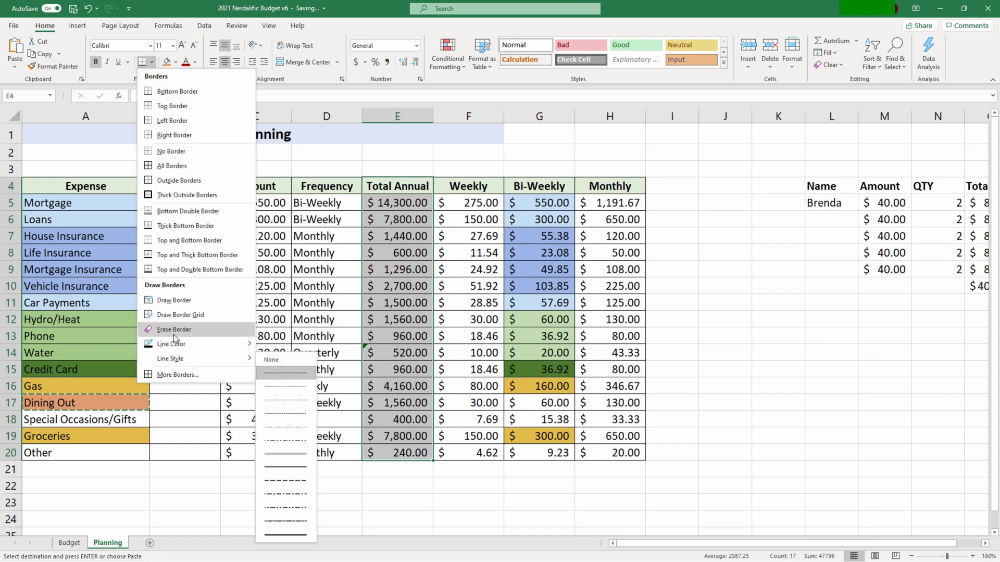
click(176, 372)
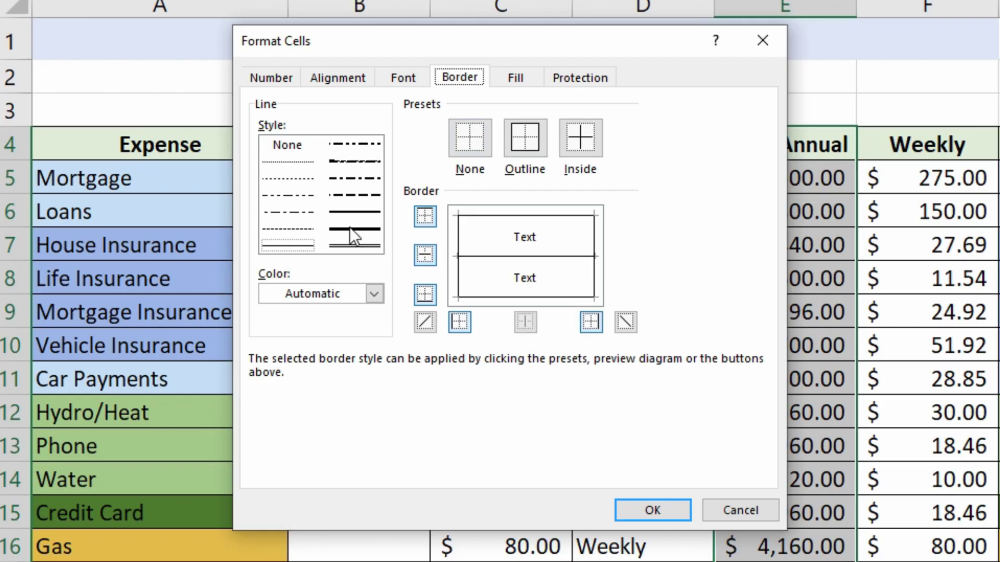
click(349, 228)
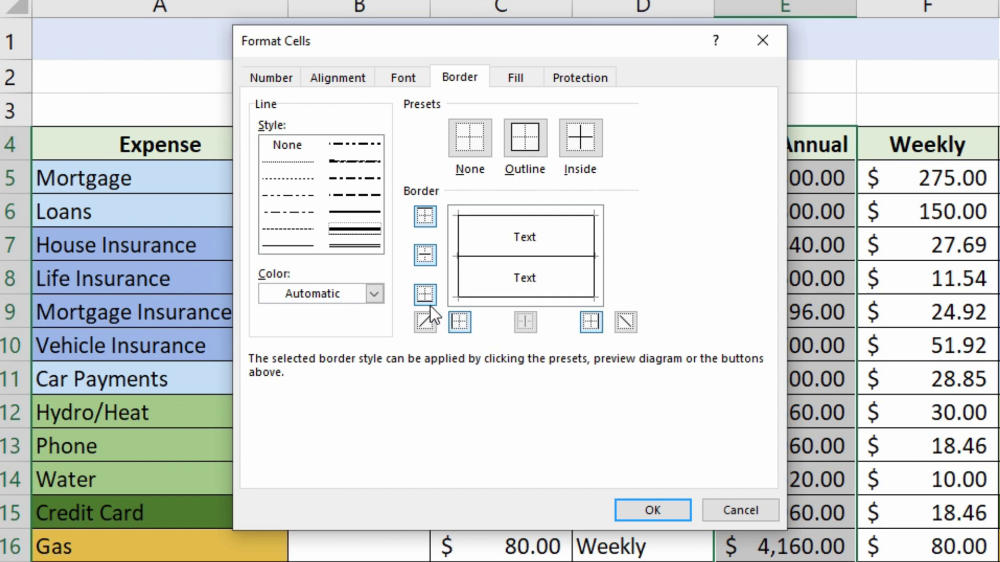
click(592, 323)
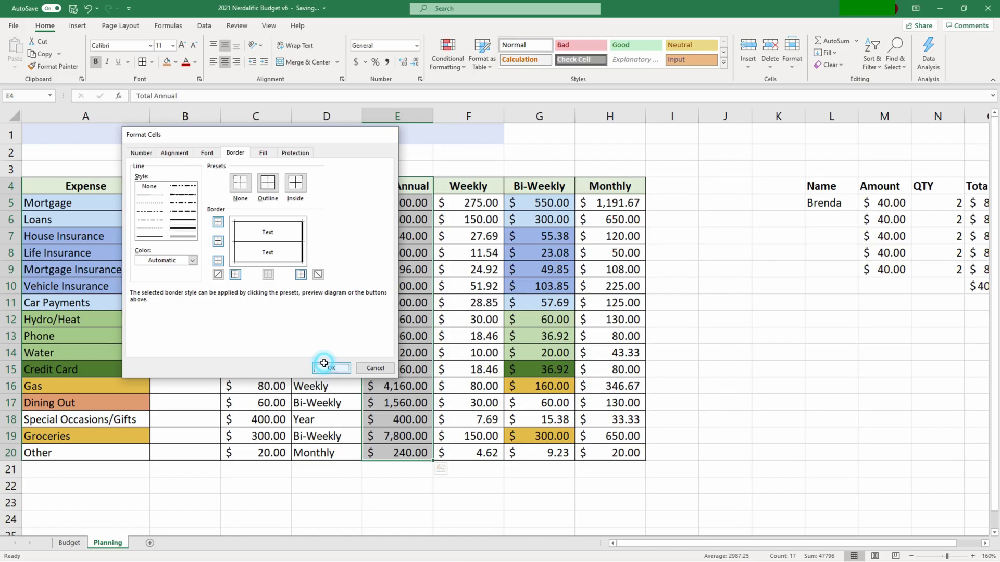
click(638, 509)
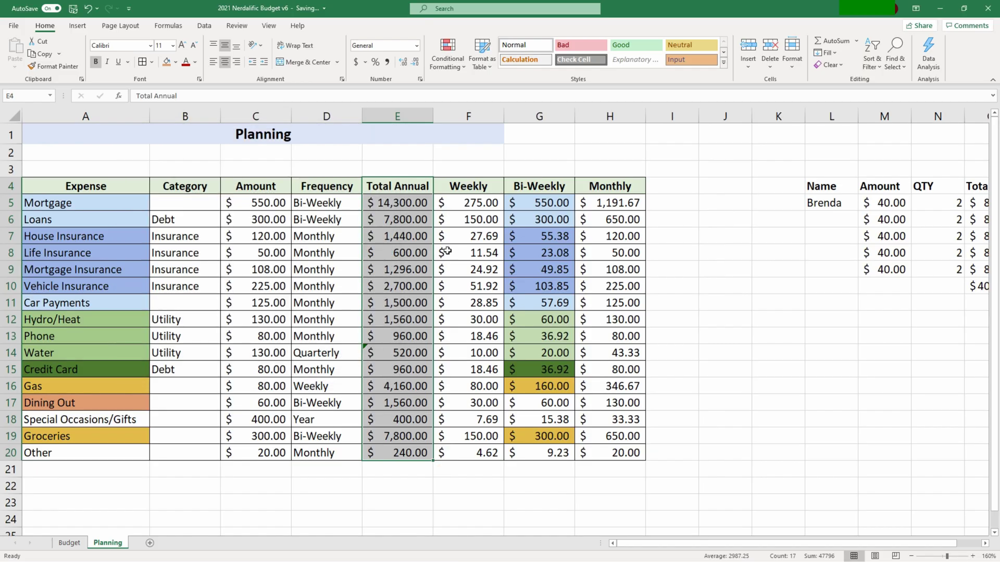
Step: Fill the monthly Dining Out amount in the Planning sheet with light orange
click(460, 224)
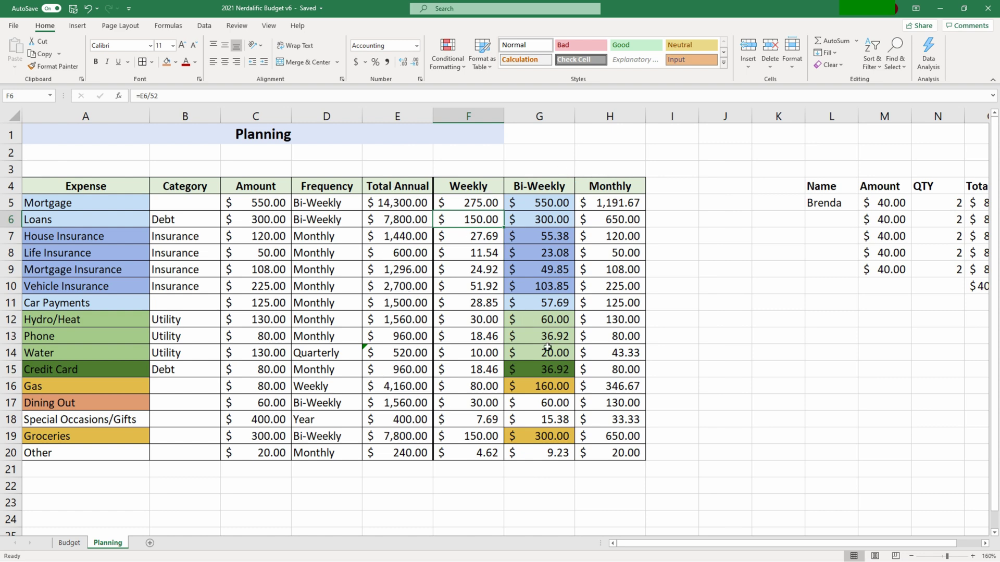
click(604, 403)
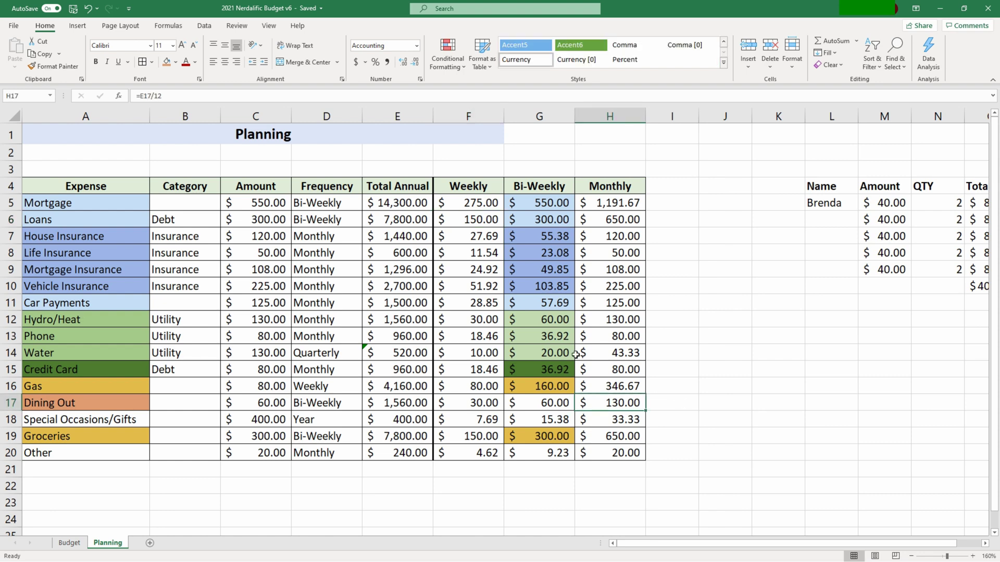
click(168, 62)
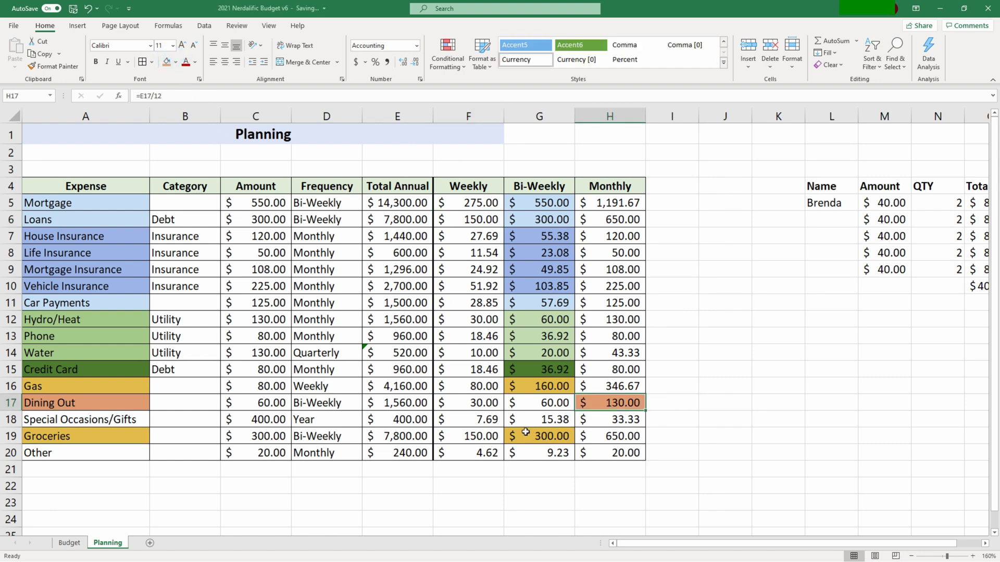
Step: Copy the monthly Dining Out amount into the Budget sheet's Dining Out row under Income 3, pasted as a value only
key(ctrl+c)
click(69, 543)
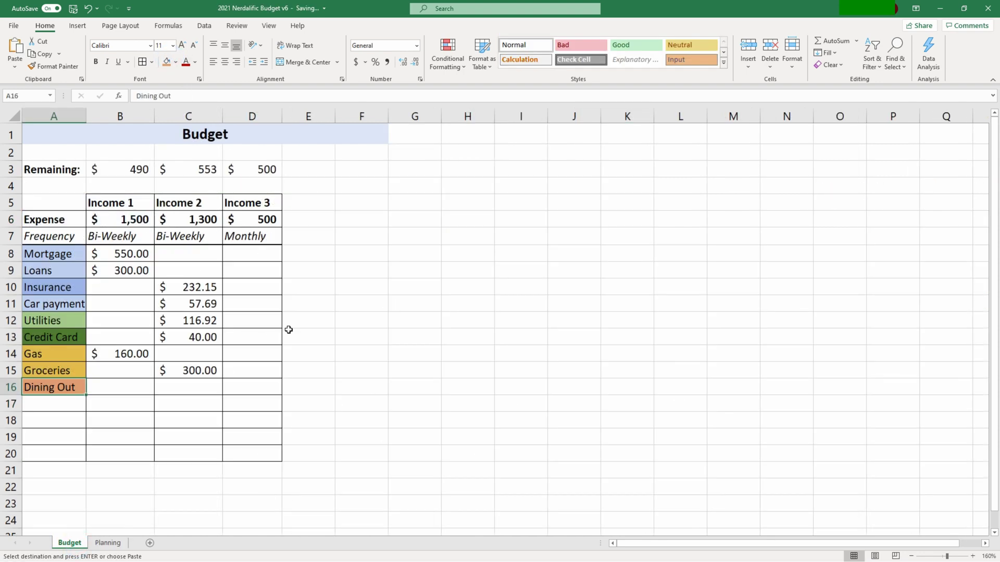
right_click(242, 389)
click(282, 154)
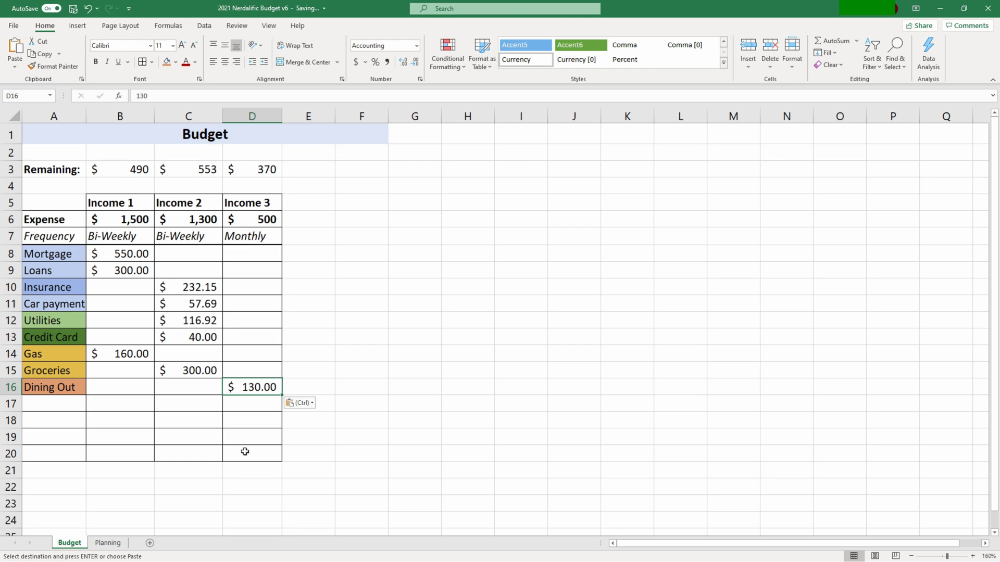
Step: Fill Planning's Special Occasions/Gifts label with light orange and copy it into the Budget sheet's expense column, directly below Dining Out
click(107, 542)
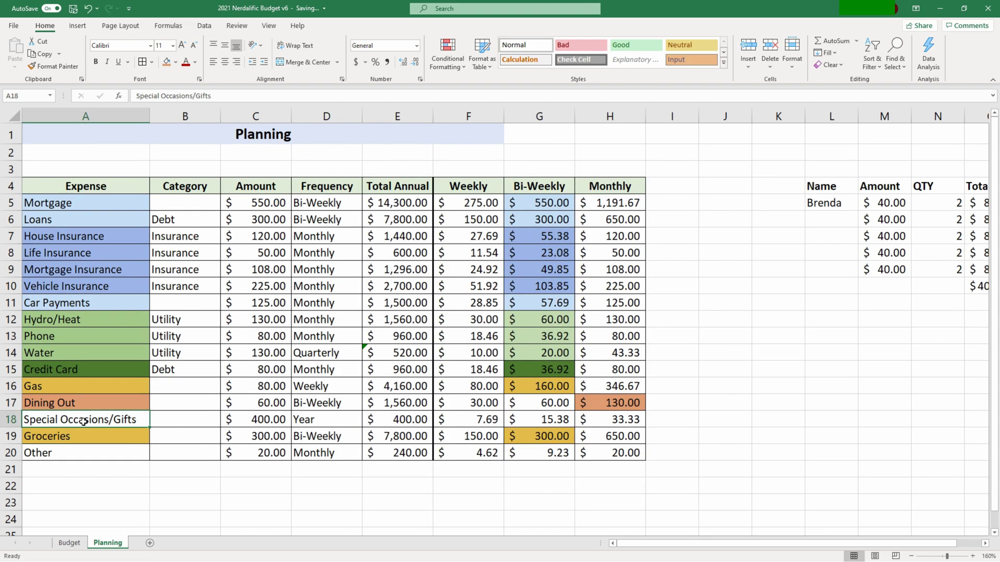
click(167, 62)
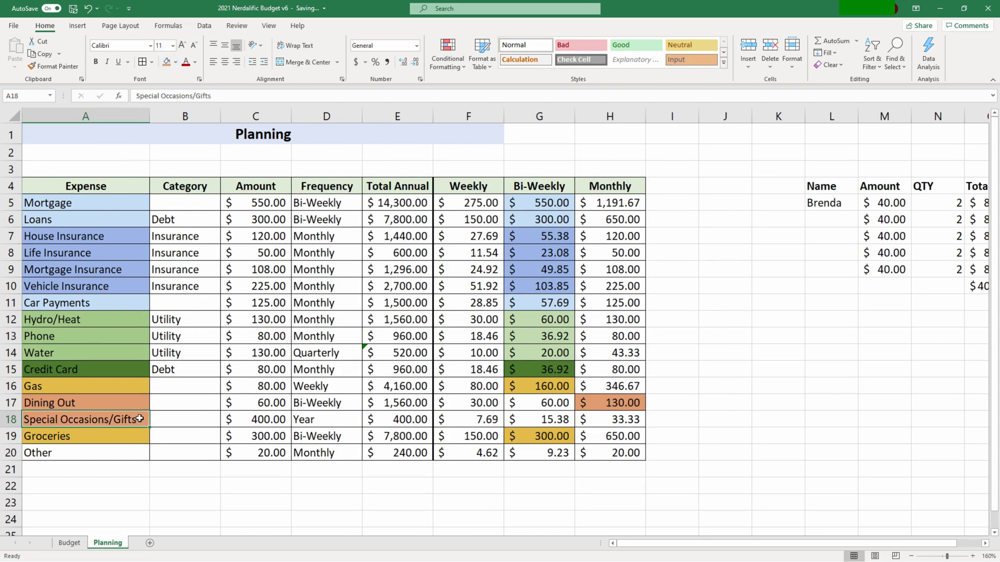
key(ctrl+c)
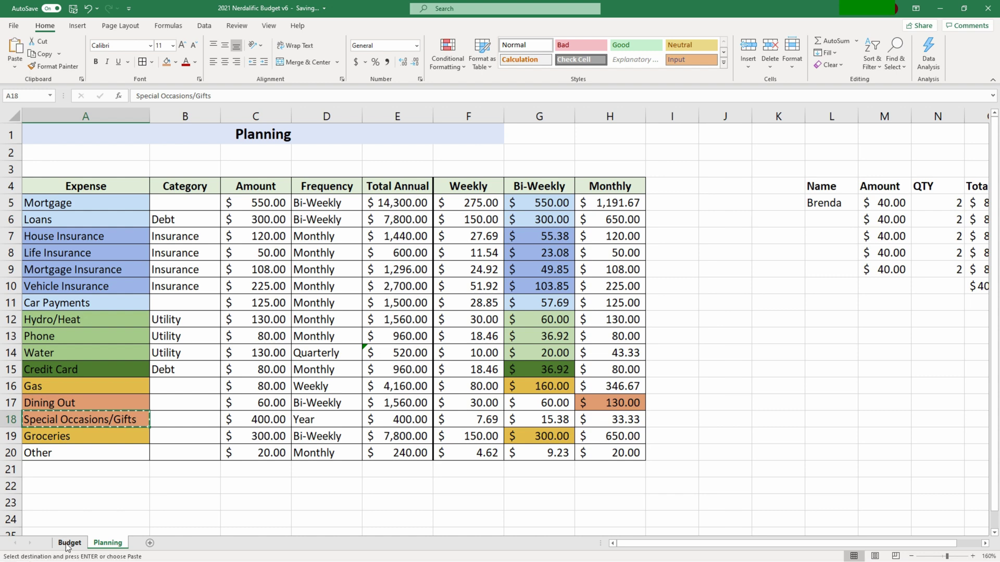
click(67, 543)
click(67, 408)
key(ctrl+v)
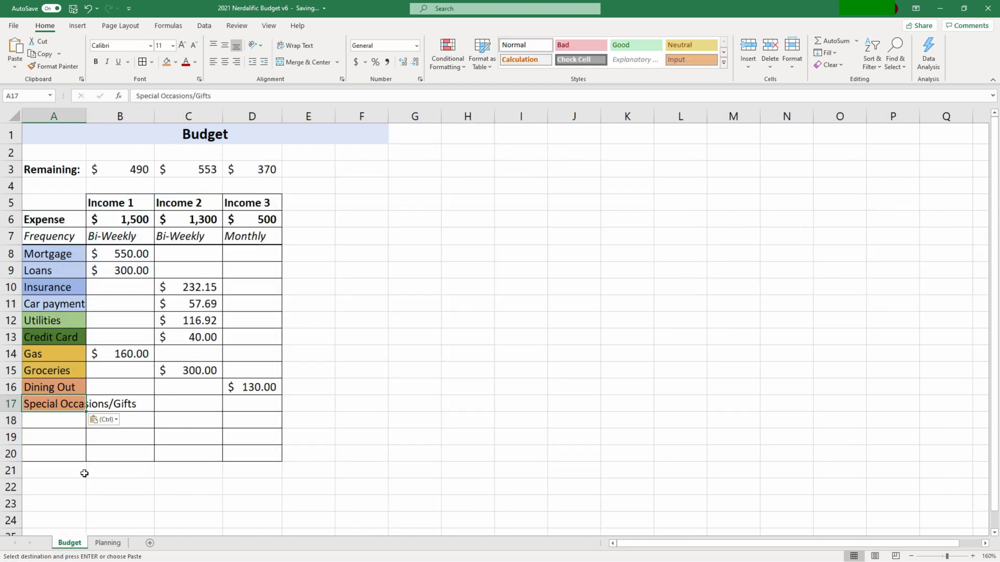
Step: Copy the monthly Special Occasions/Gifts amount into its Budget row under Income 3 as a value only, and fill the Planning amount light orange
click(104, 543)
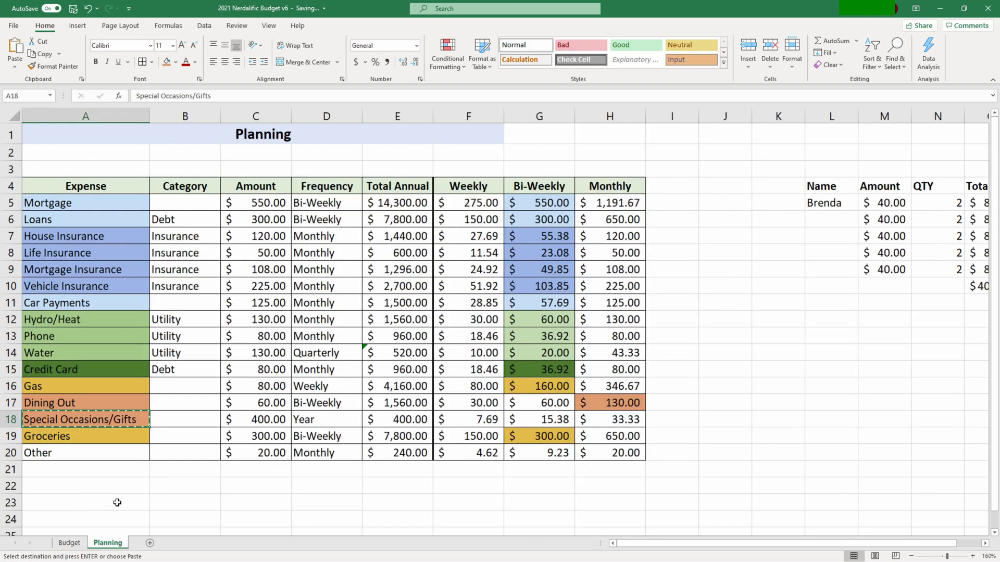
click(610, 416)
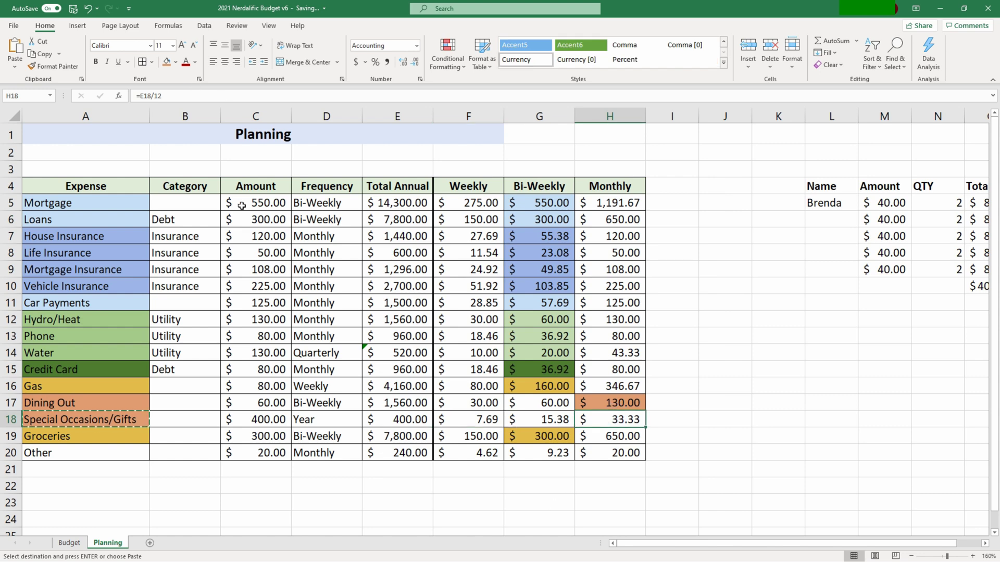
key(ctrl+c)
click(78, 544)
right_click(252, 404)
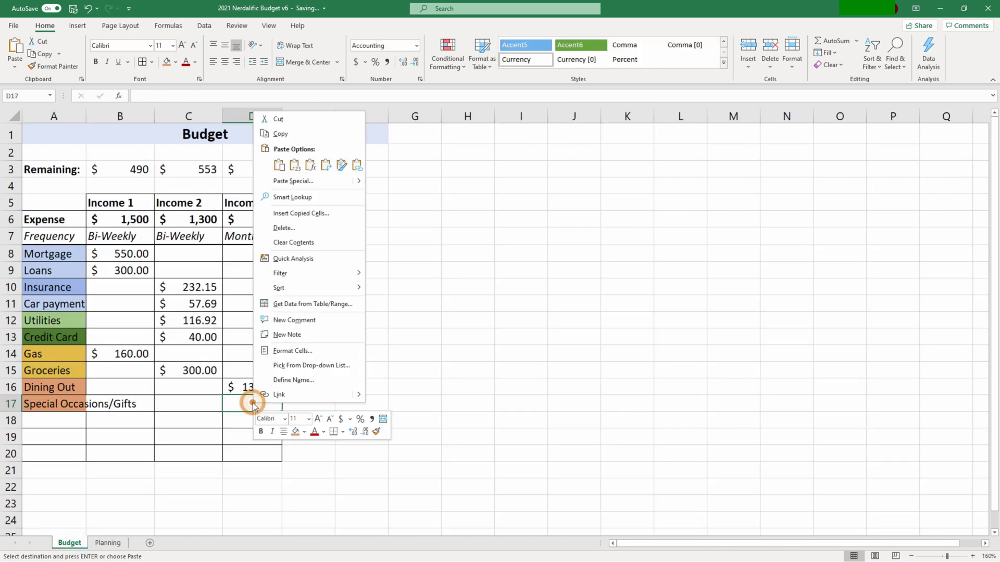
click(295, 164)
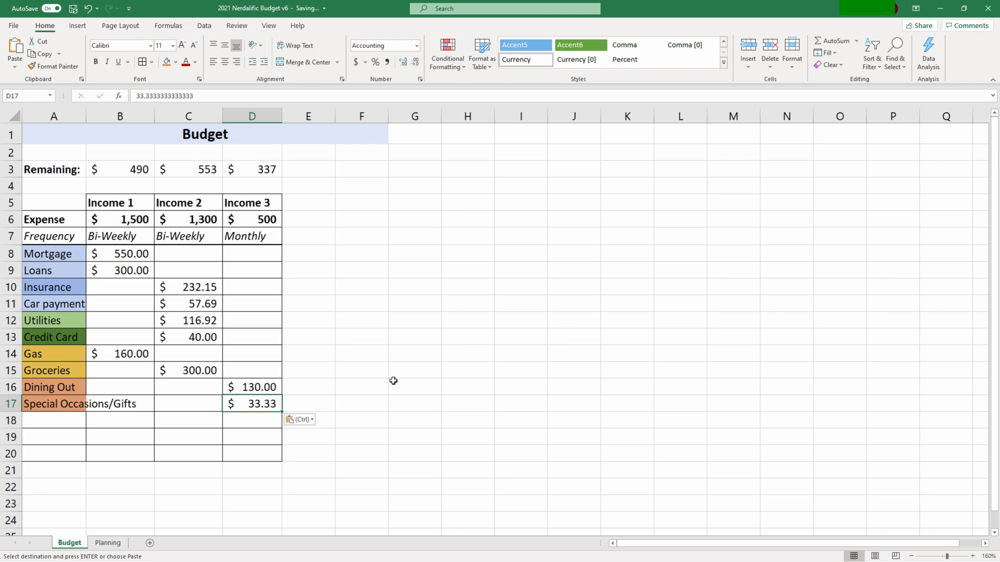
click(107, 544)
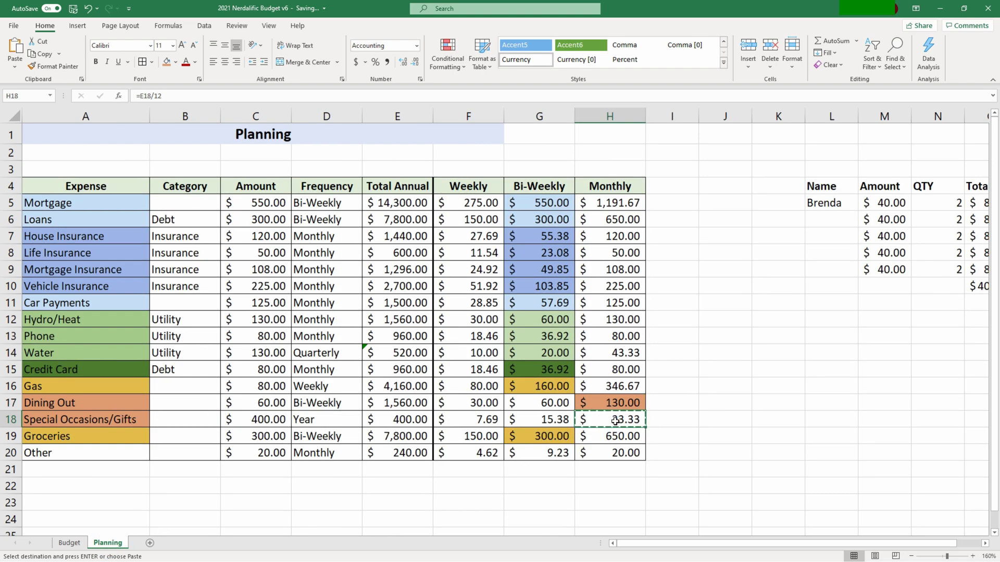
click(166, 61)
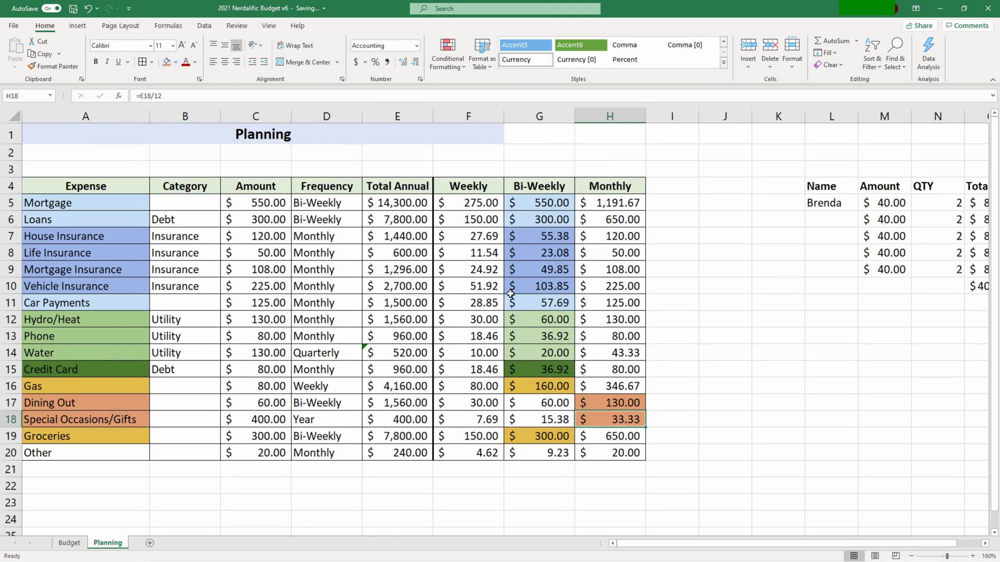
Step: Autofit the Budget sheet's expense column to the width of its longest label
key(ctrl+Page_Up)
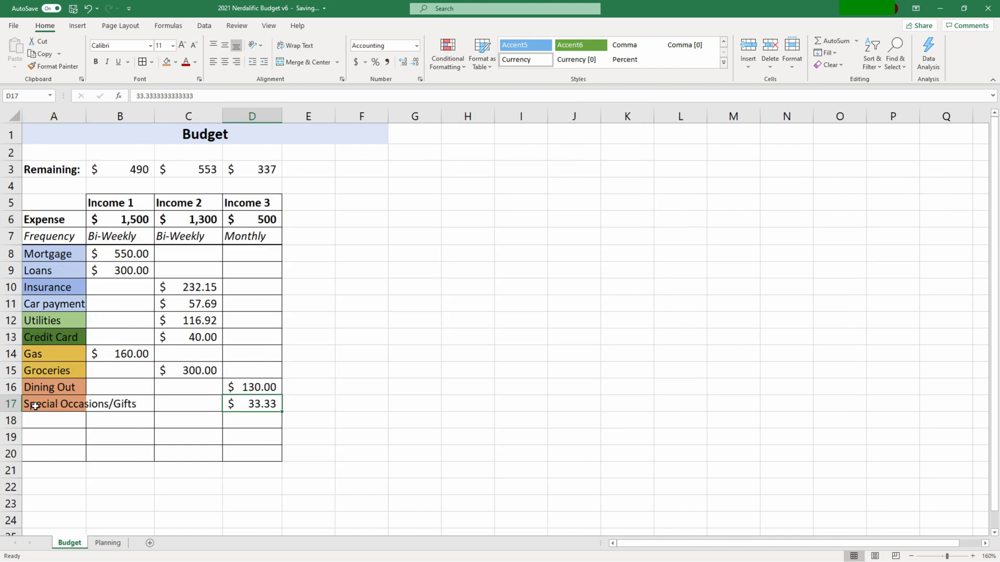
double_click(86, 109)
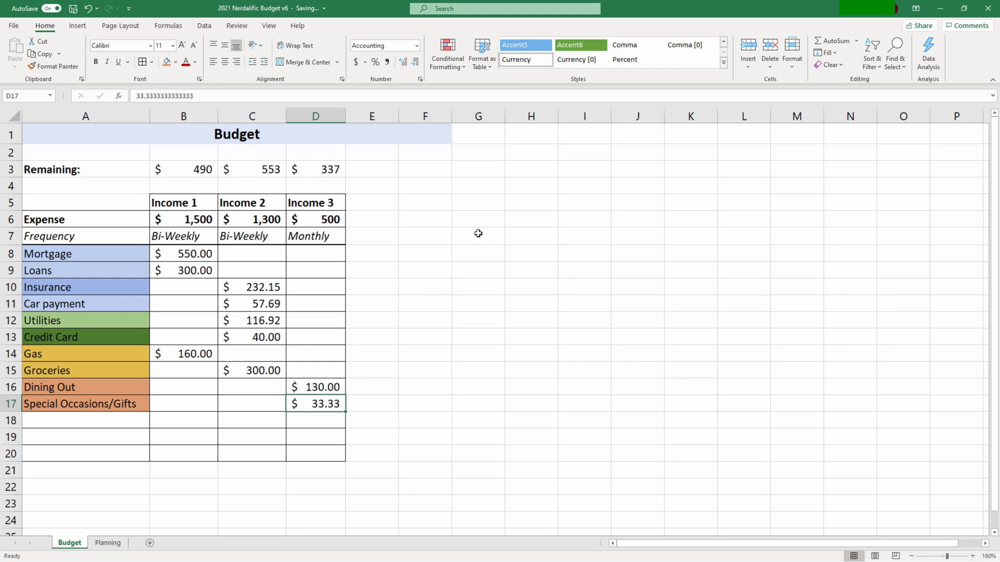
key(ctrl+Page_Down)
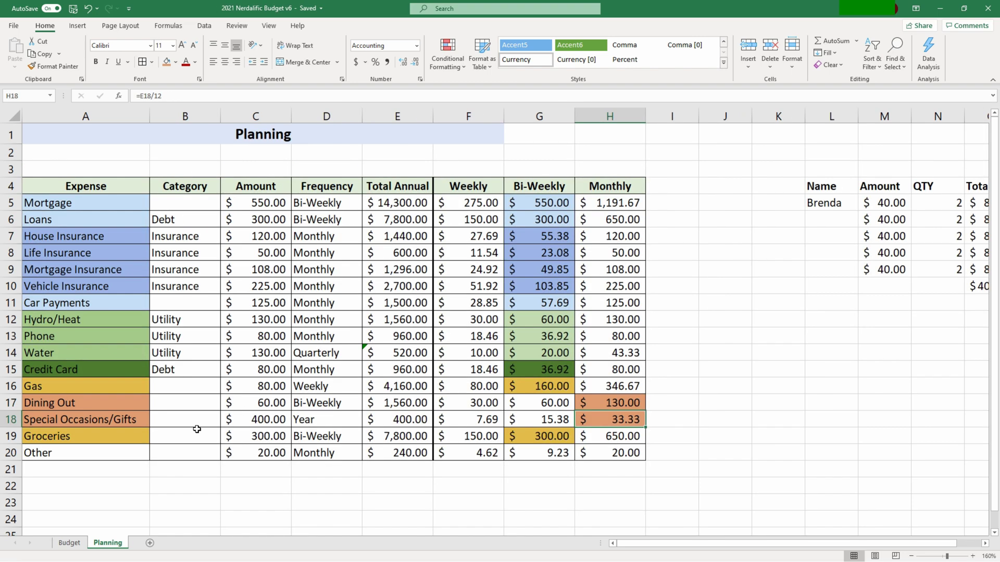
click(69, 453)
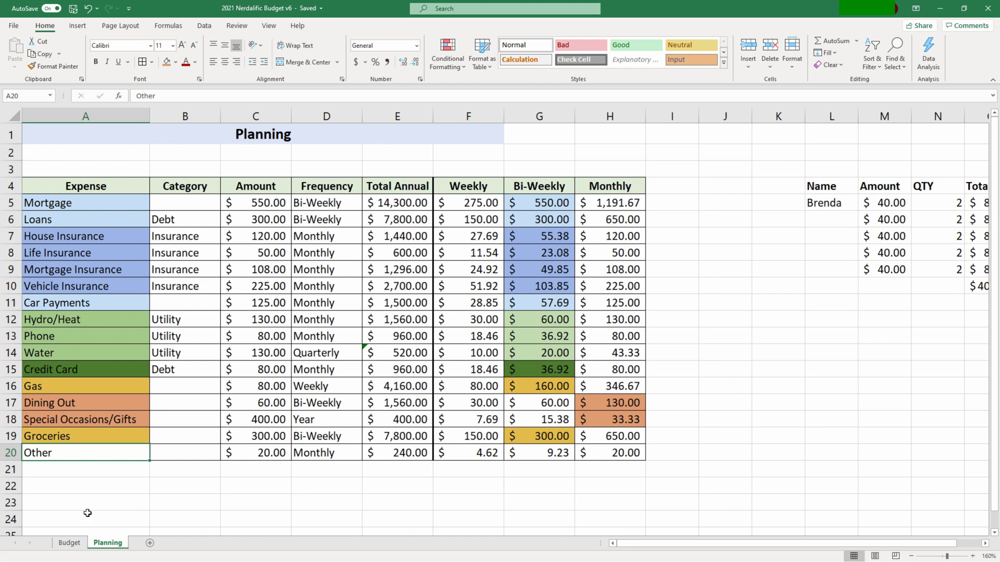
click(69, 542)
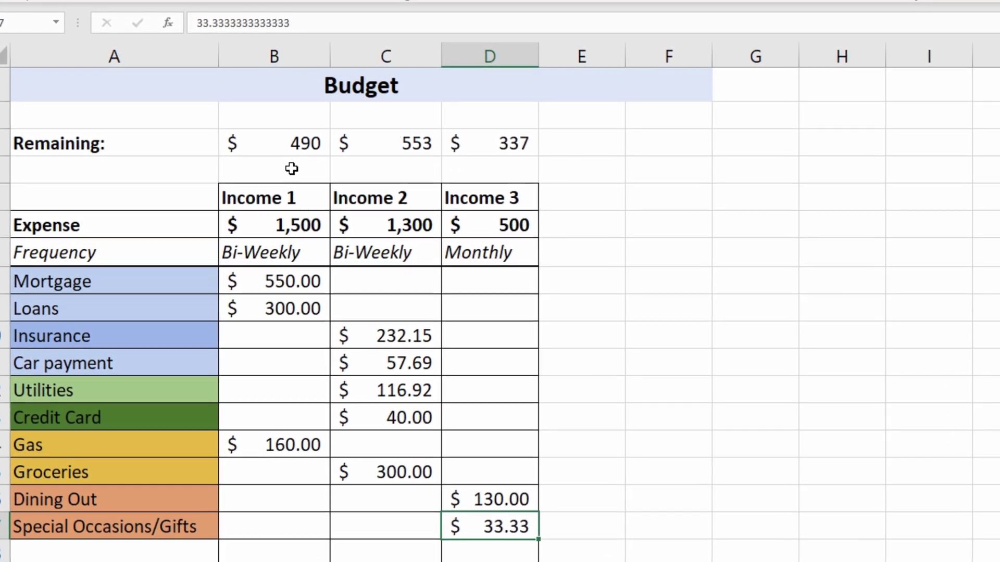
drag(286, 136, 363, 131)
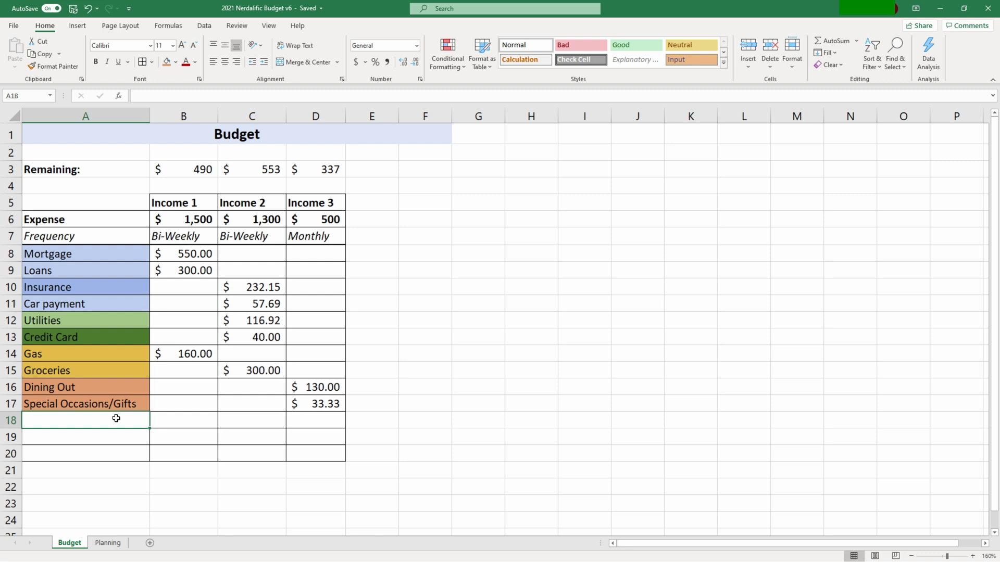
Step: Add an expense named Me directly below Special Occasions/Gifts in the Budget sheet, with an amount of 100 under Income 3
text(Me)
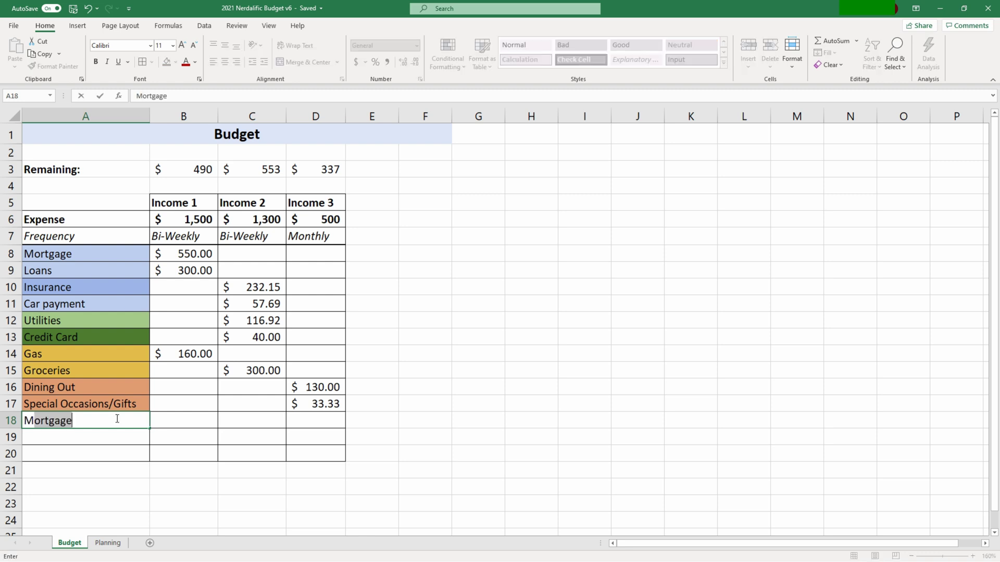
key(Tab)
key(Tab)
key(Tab)
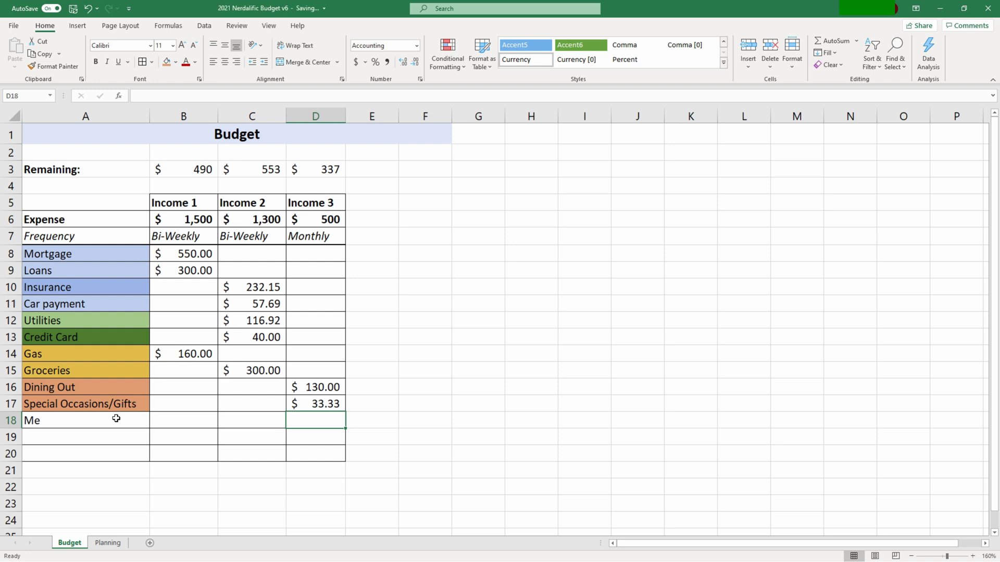
text(100)
key(Return)
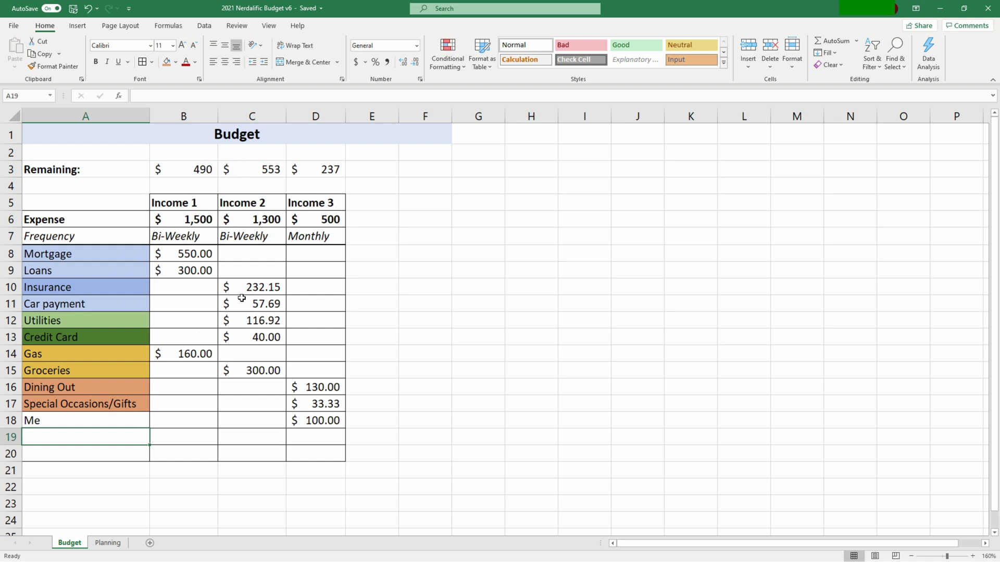
Step: Copy the Insurance, Car payment, Utilities and Credit Card amounts from Income 2 into the same rows under Income 1
drag(240, 290, 247, 334)
key(ctrl+c)
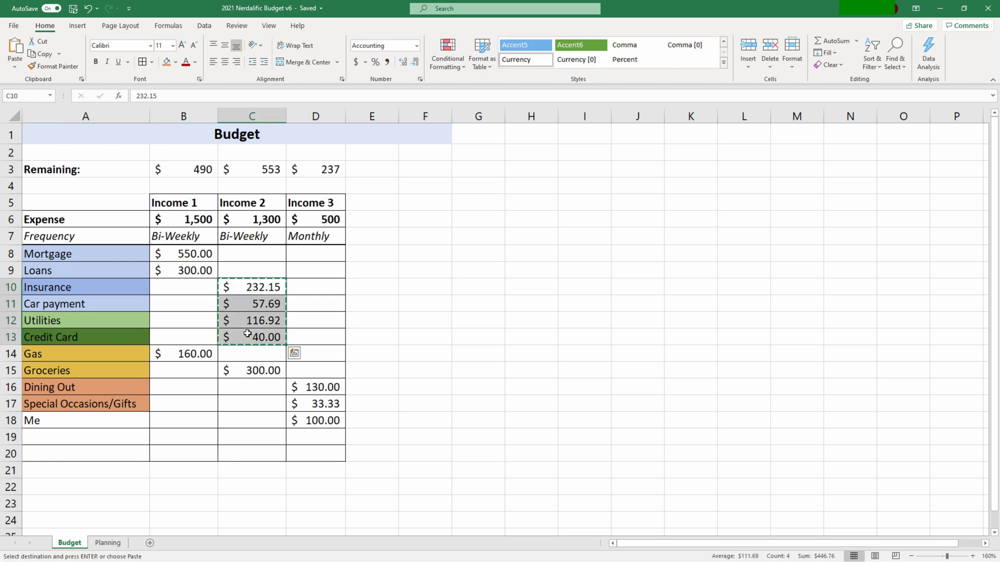
click(190, 284)
right_click(191, 284)
click(226, 320)
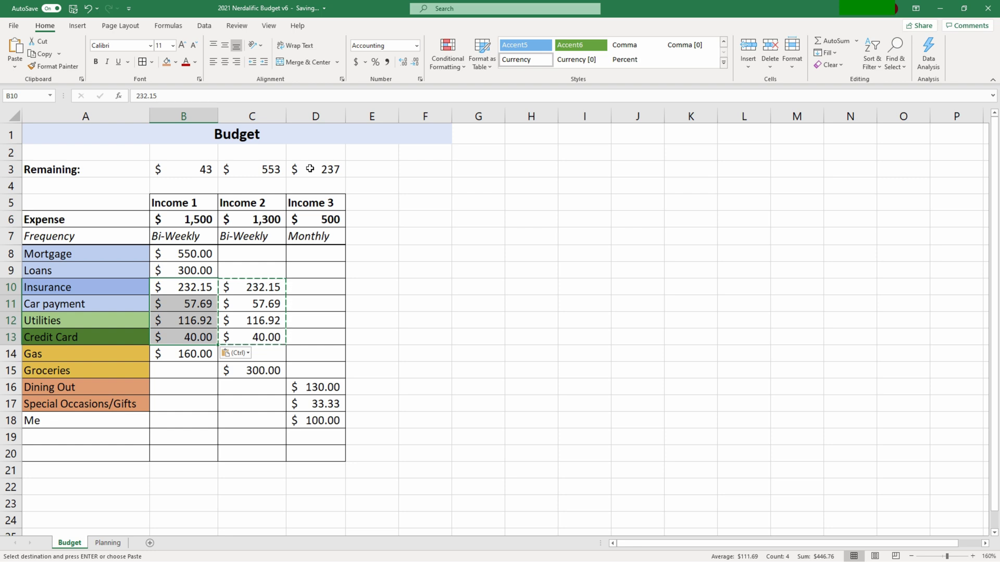
Step: Undo the last paste and paste the copied Insurance through Credit Card amounts from Income 2 into Income 1 as values only
key(ctrl+z)
click(264, 287)
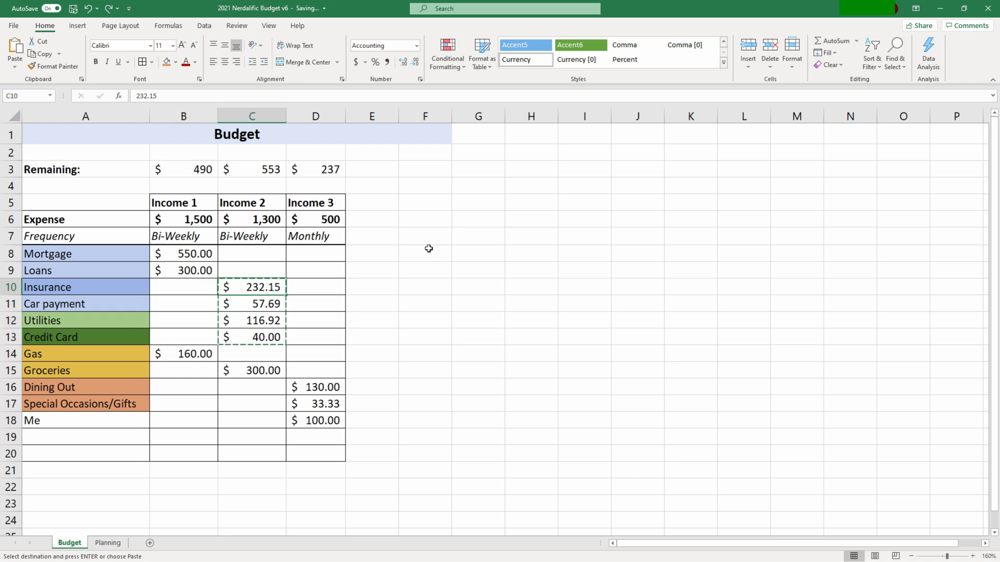
right_click(183, 285)
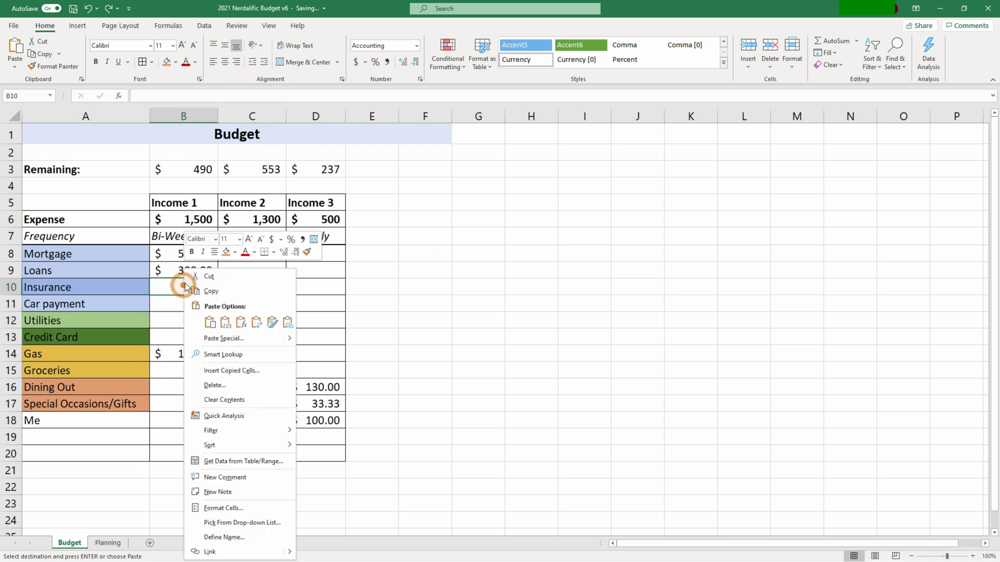
click(225, 321)
Step: Copy the Groceries amount from Income 2 into the same row under Income 1
click(252, 374)
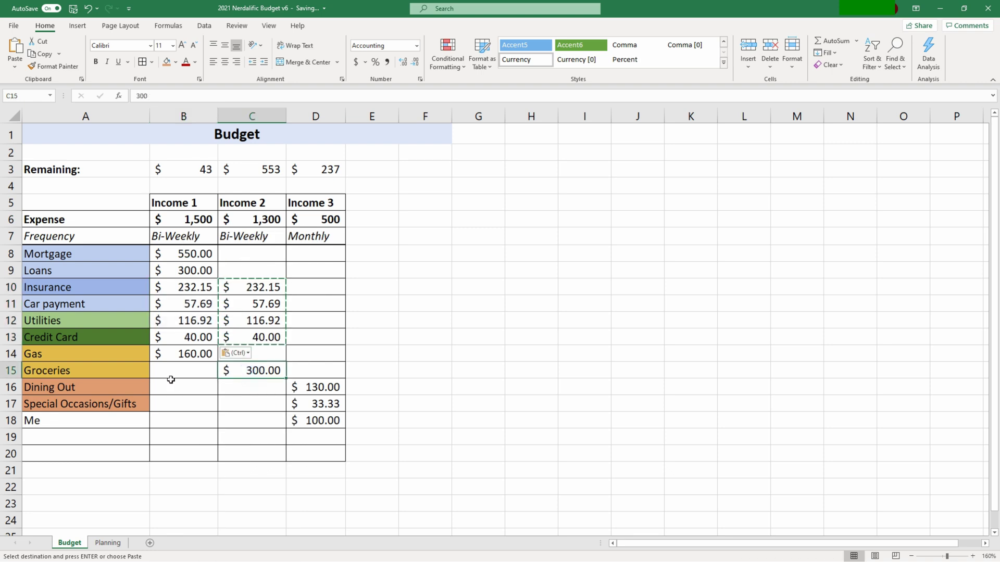
key(ctrl+c)
click(171, 371)
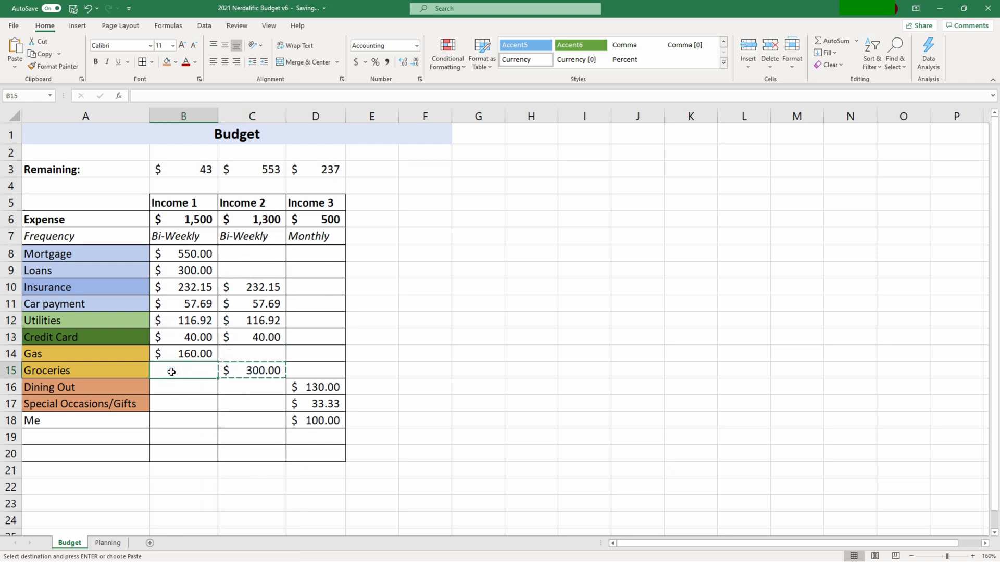
key(ctrl+v)
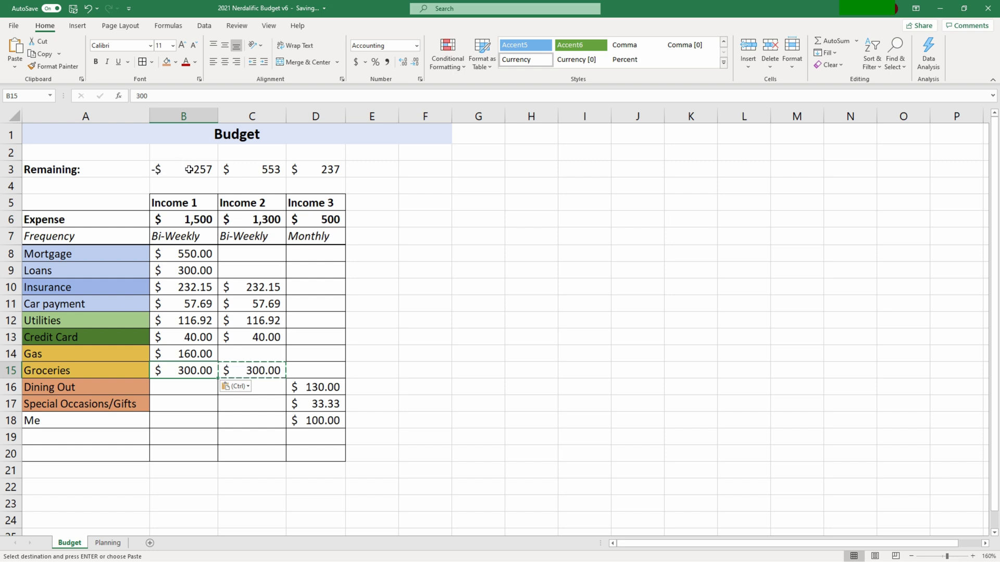
Step: Format the Remaining amounts of all three incomes as Currency, with negative numbers in red with a minus sign
drag(189, 169, 316, 170)
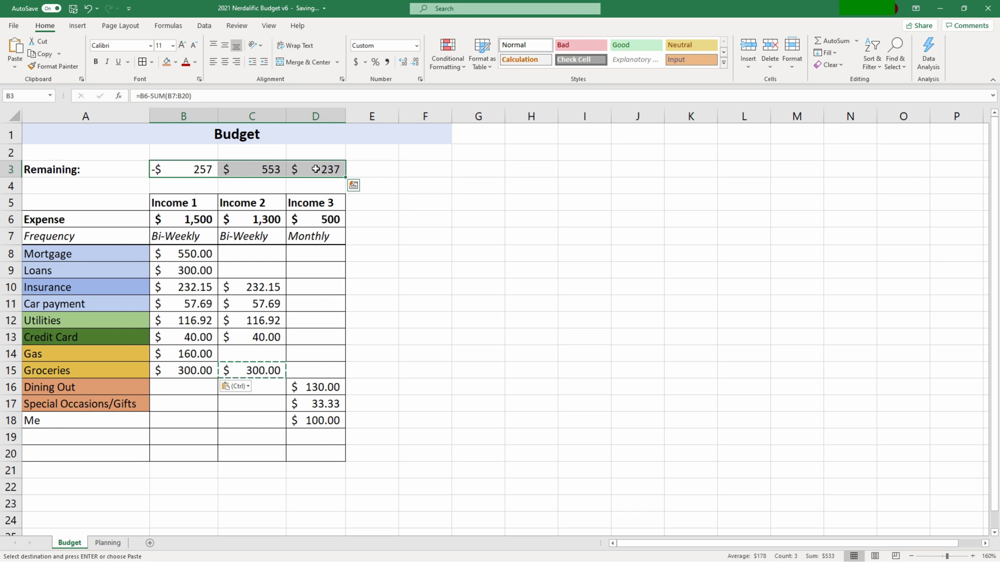
right_click(315, 169)
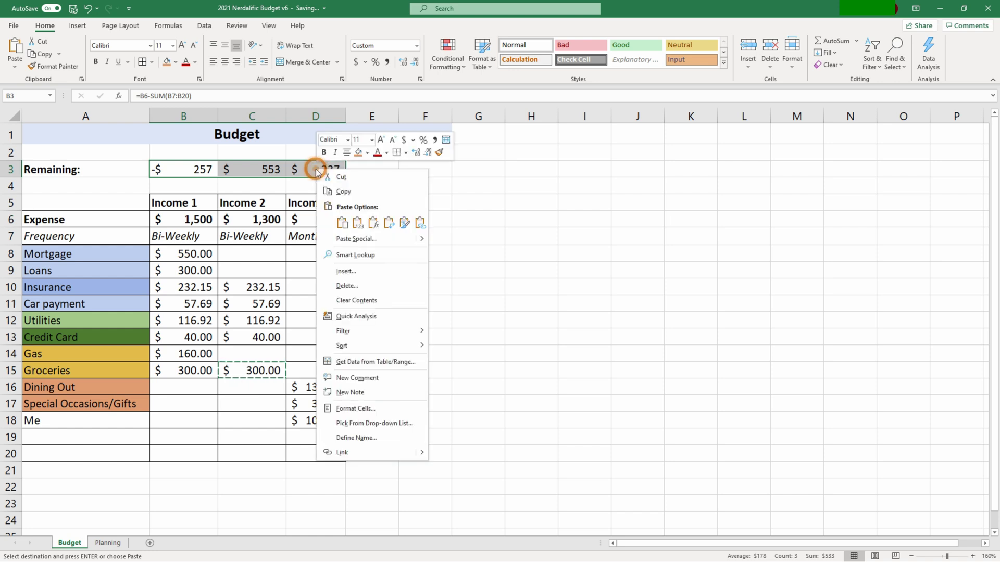
click(348, 413)
click(231, 307)
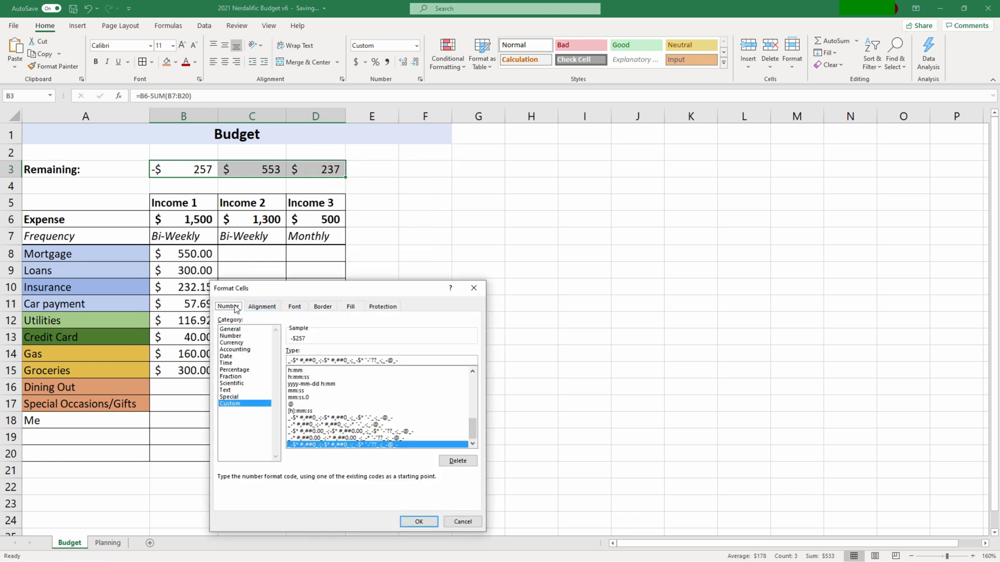
click(232, 343)
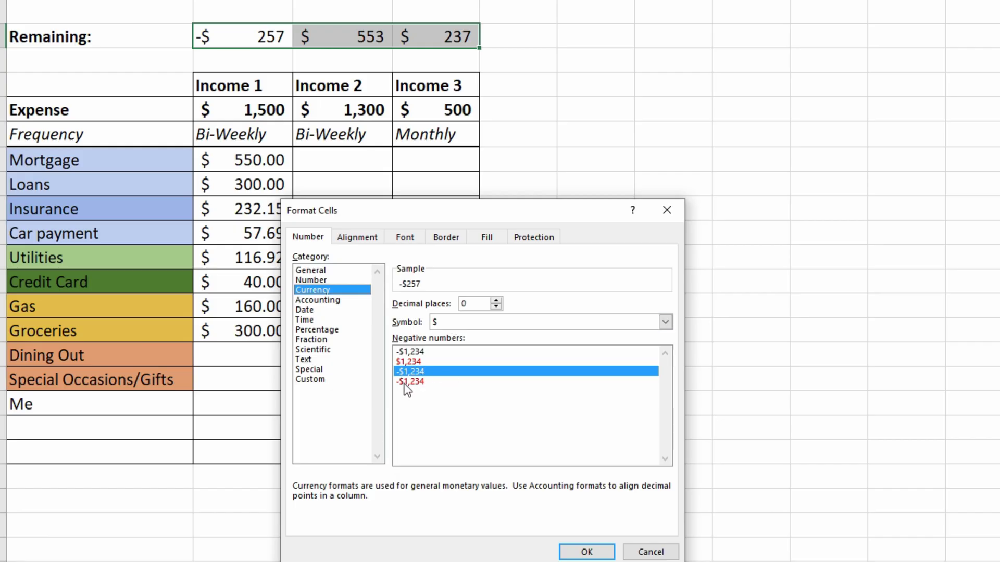
click(407, 384)
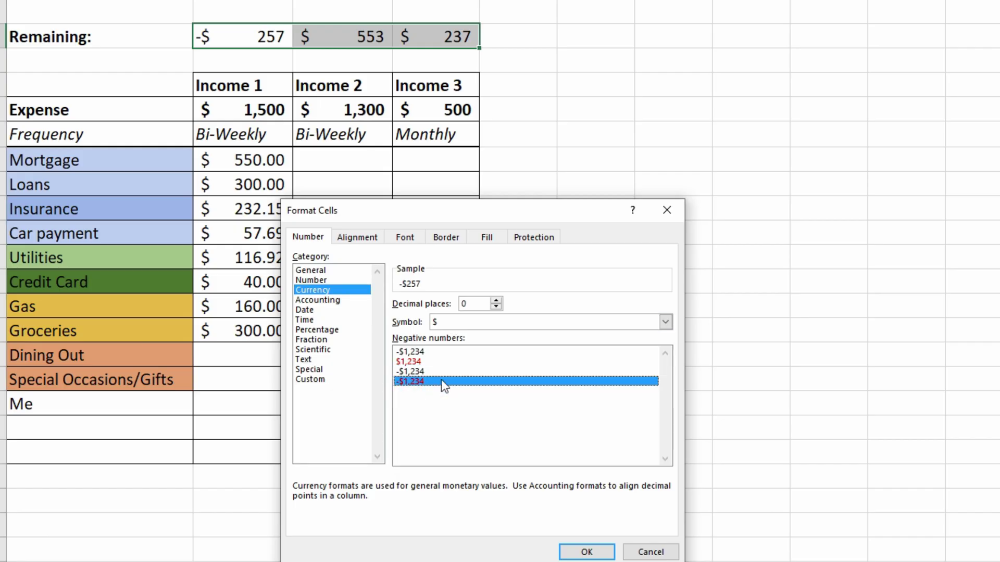
click(583, 550)
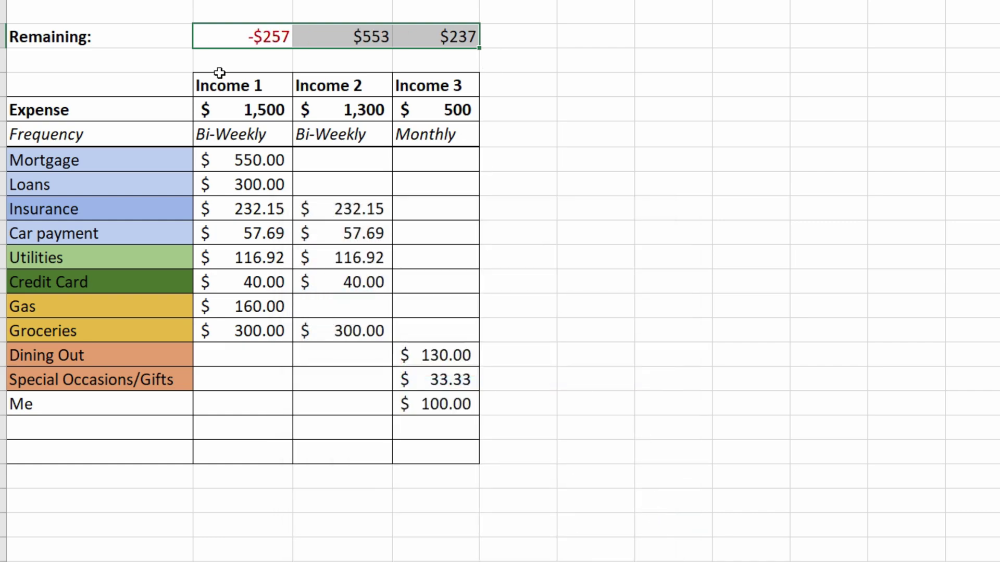